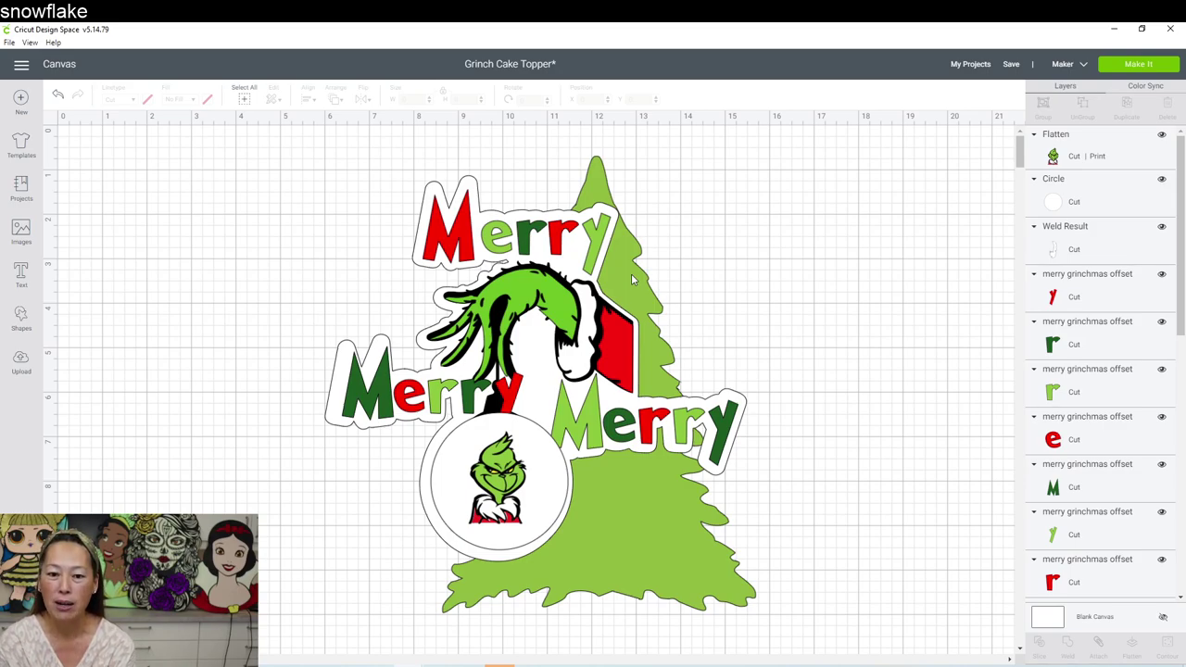
left_click(631, 273)
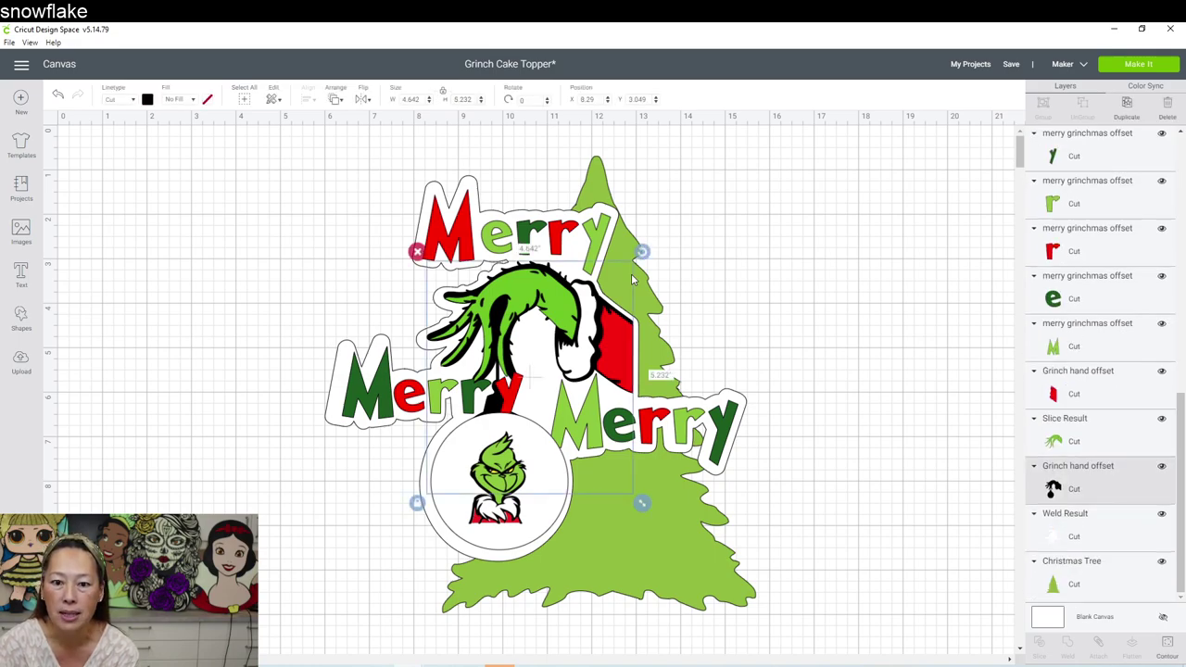
left_click(649, 292)
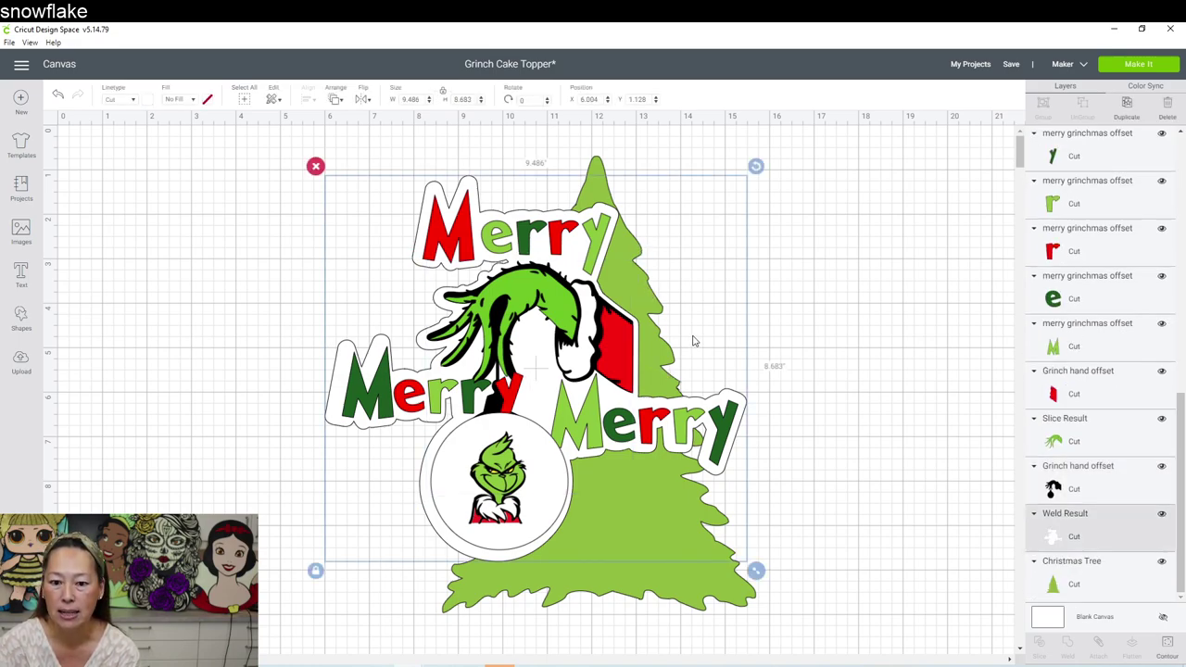
left_click(112, 377)
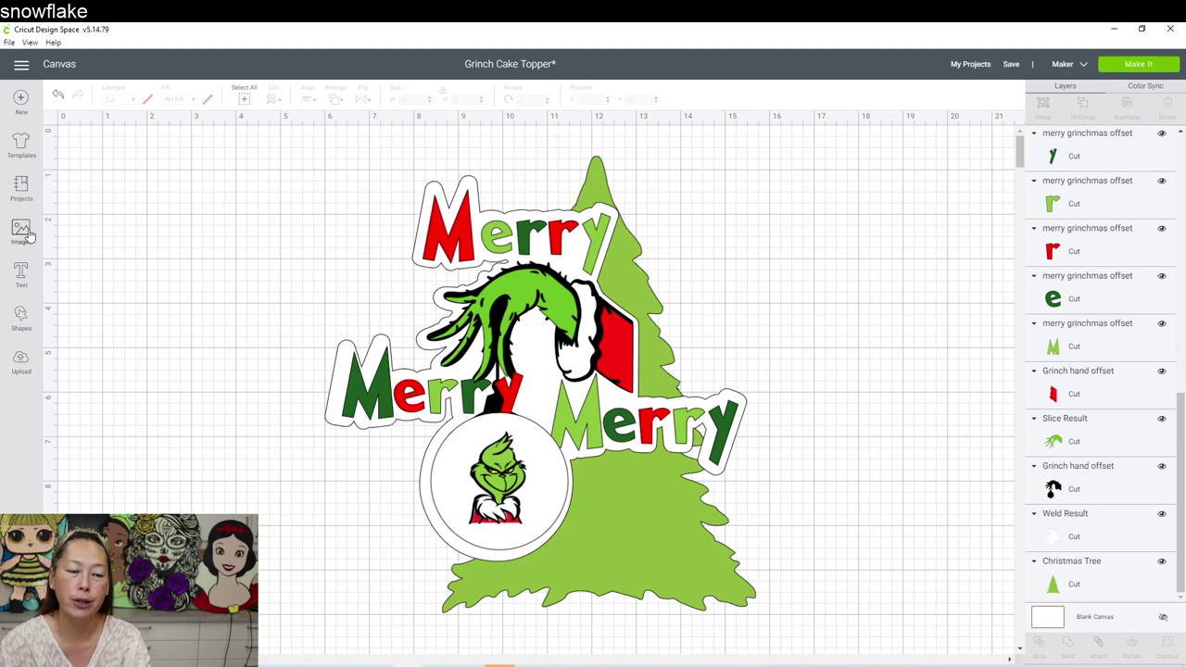
- Search the Cricut image library for "Christmas tree"
left_click(21, 231)
left_click(577, 144)
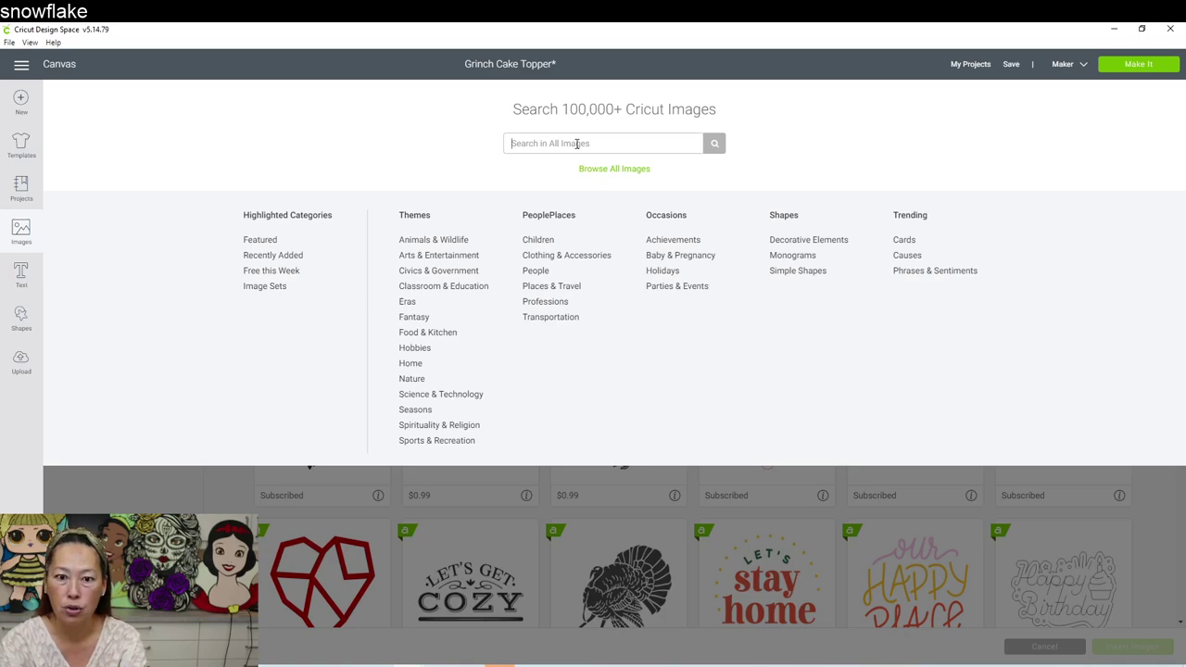
type("Christmas tree")
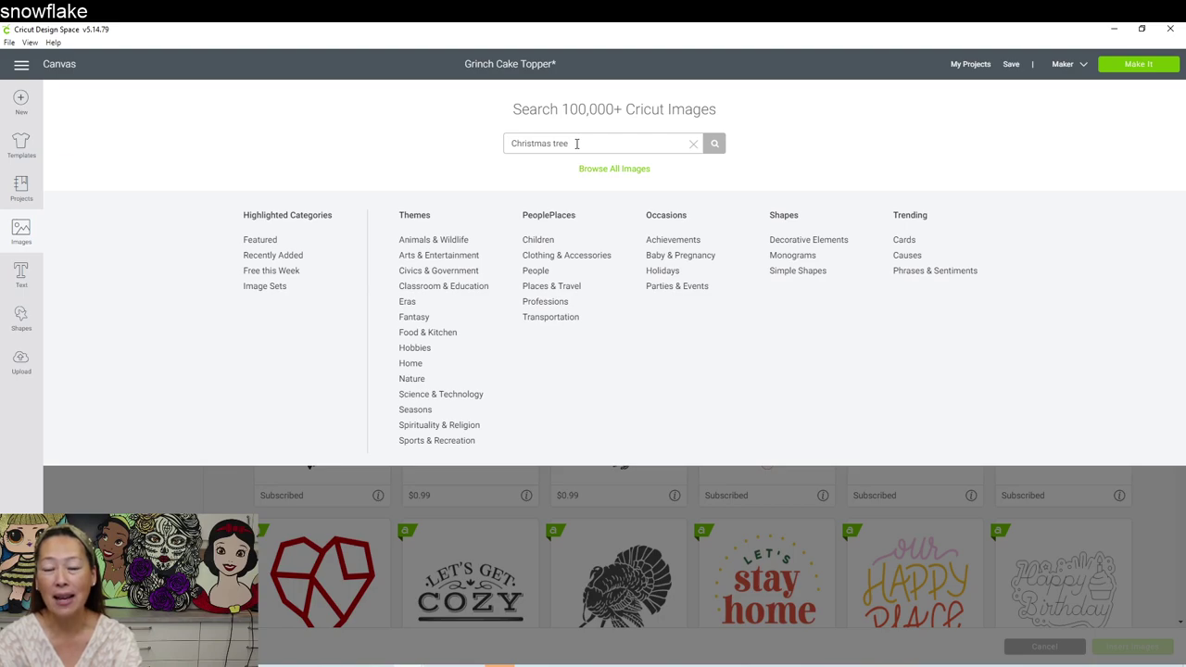
key("Return")
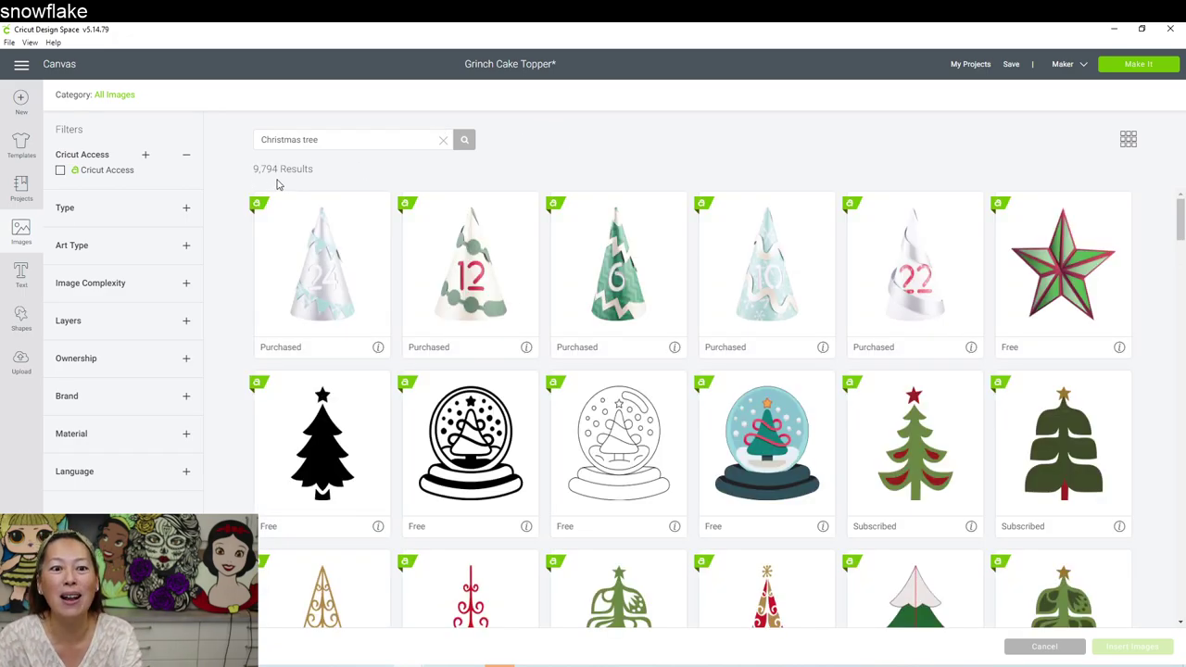
- Replace the image search term with "Christmas trees" and run the search again
triple_click(332, 141)
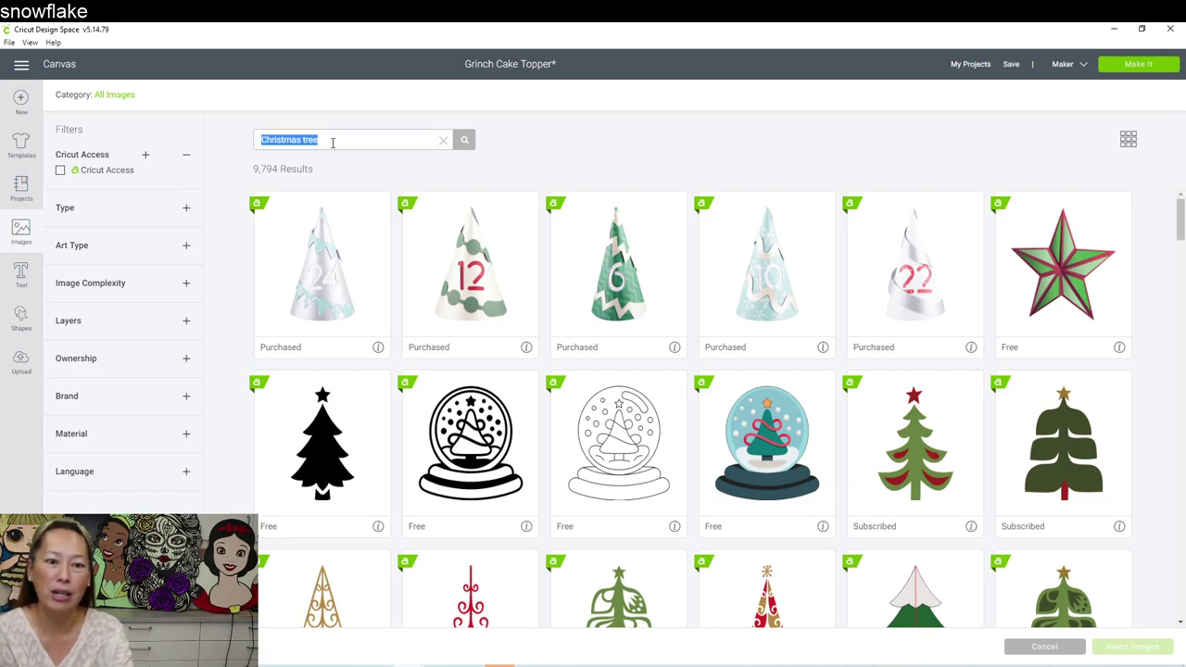
left_click(330, 140)
triple_click(326, 140)
type("s")
key("BackSpace")
type("Christmas trees")
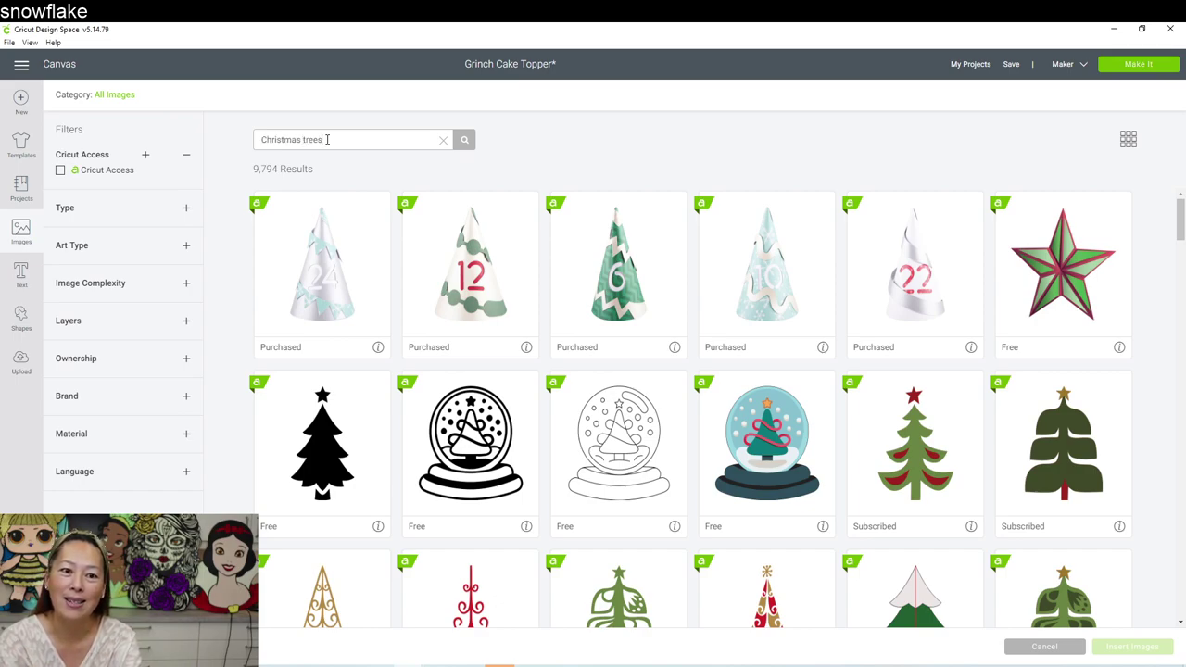
key("Return")
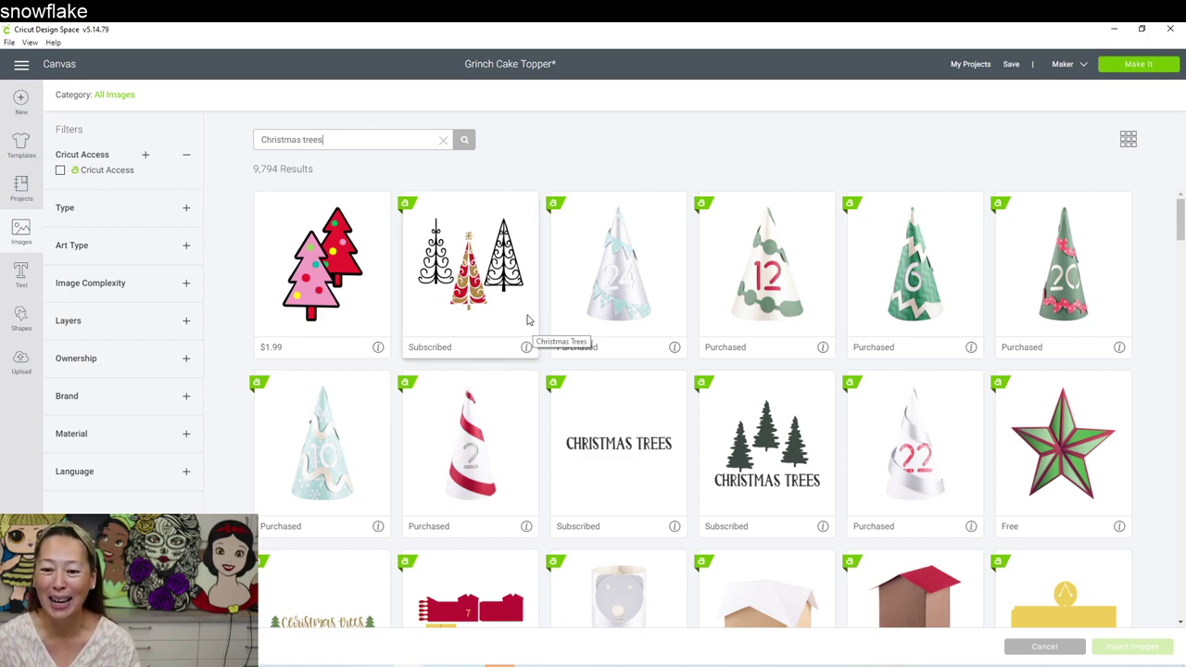
- Insert the light green Christmas tree with irregular cut-outs from the search results onto the canvas
scroll(532, 323, "down", 5)
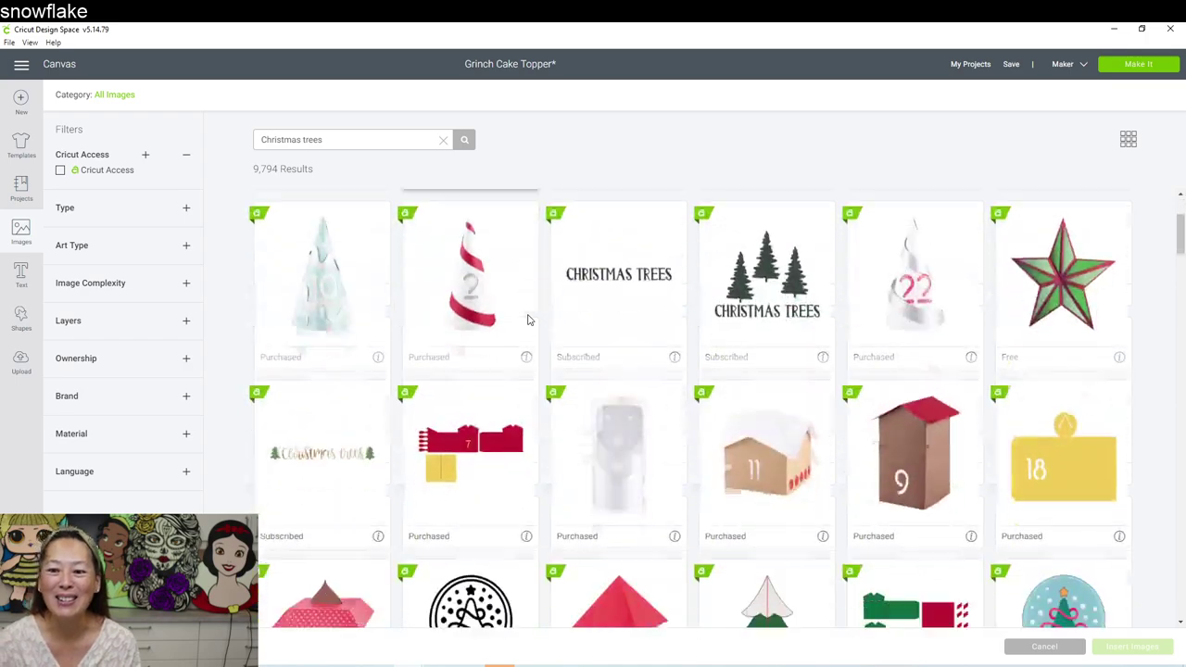
scroll(545, 327, "down", 5)
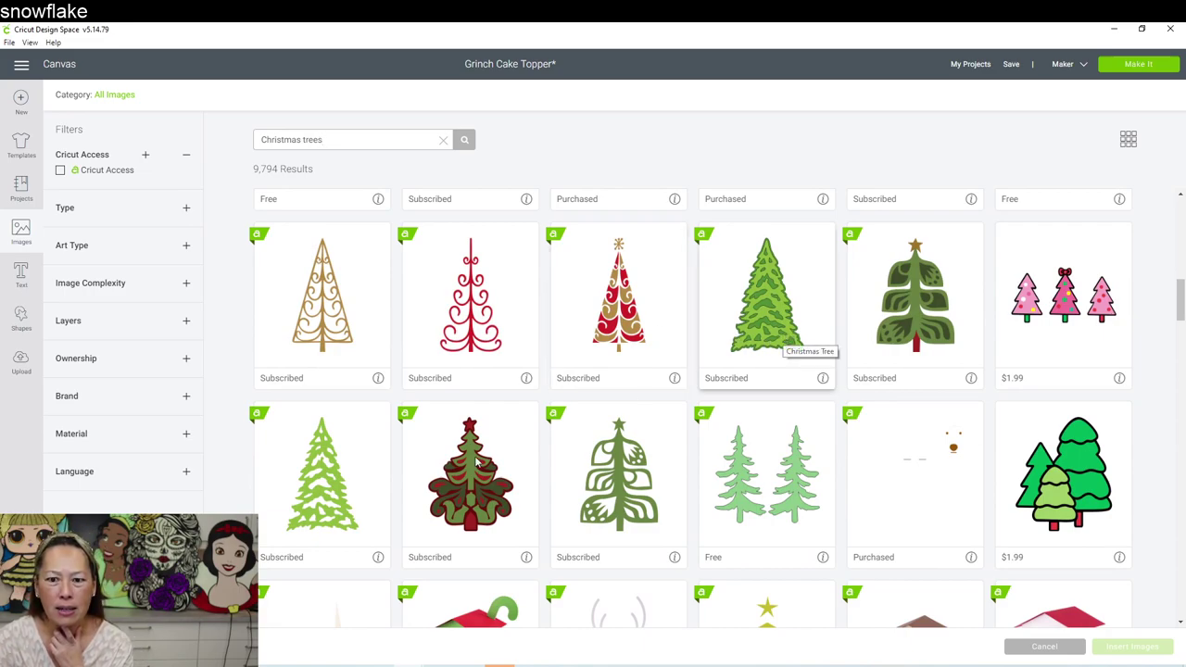
left_click(339, 497)
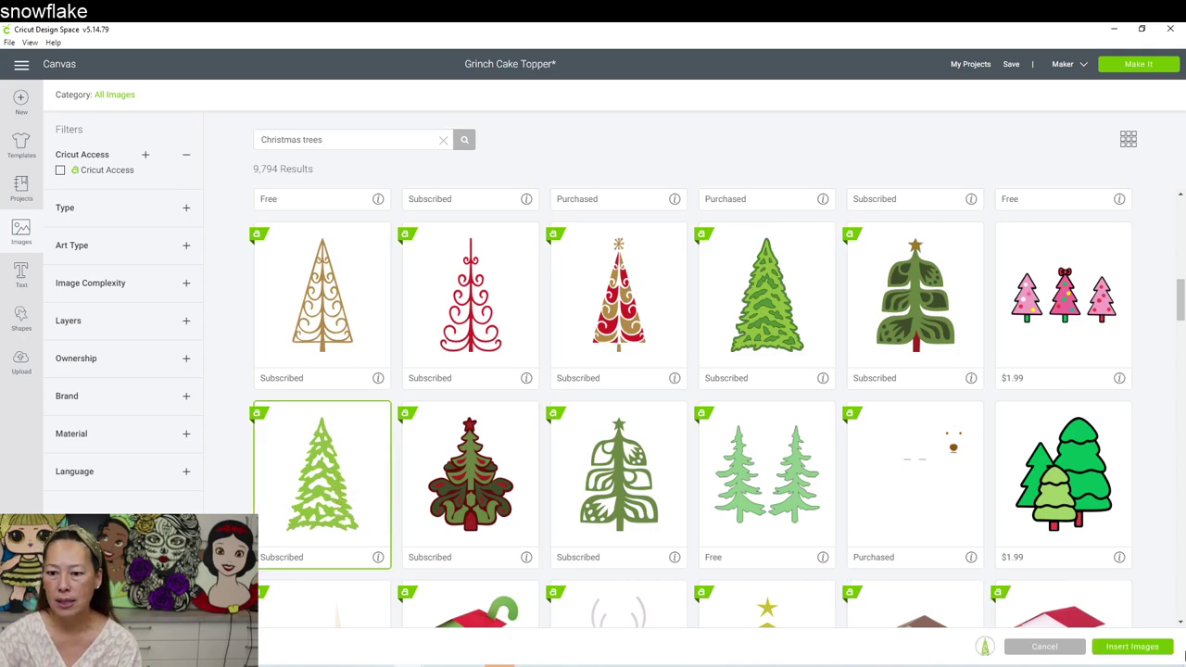
left_click(1035, 642)
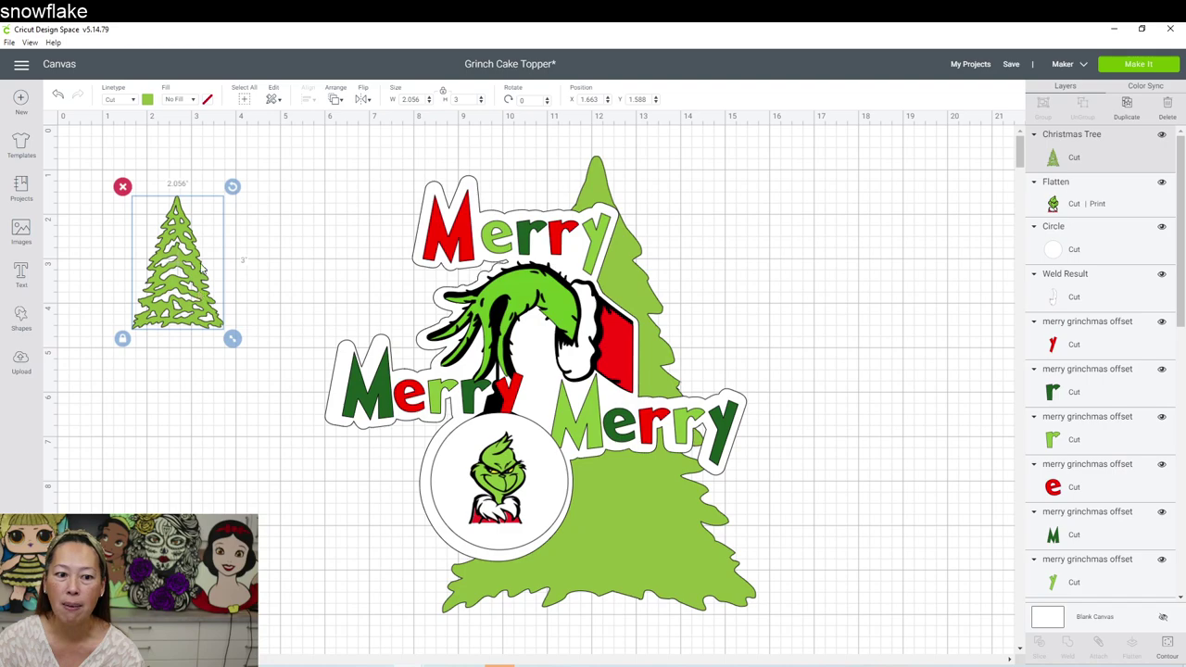
- Hide all contours of the inserted Christmas tree so it becomes a solid silhouette
left_click(1167, 649)
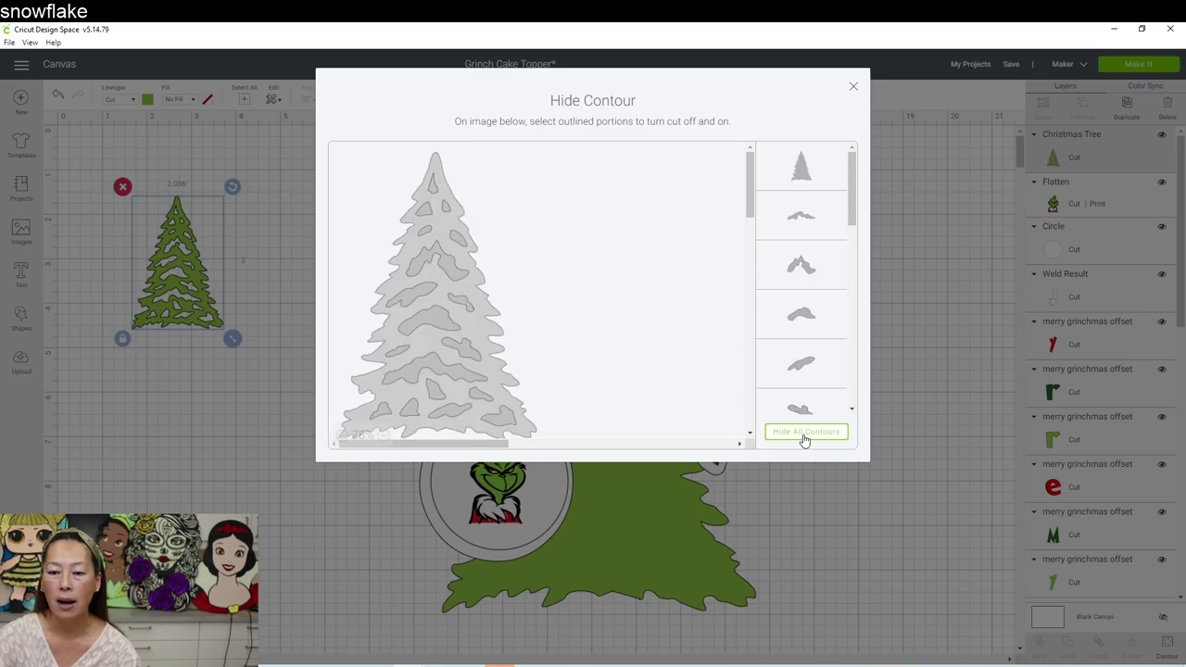
left_click(804, 432)
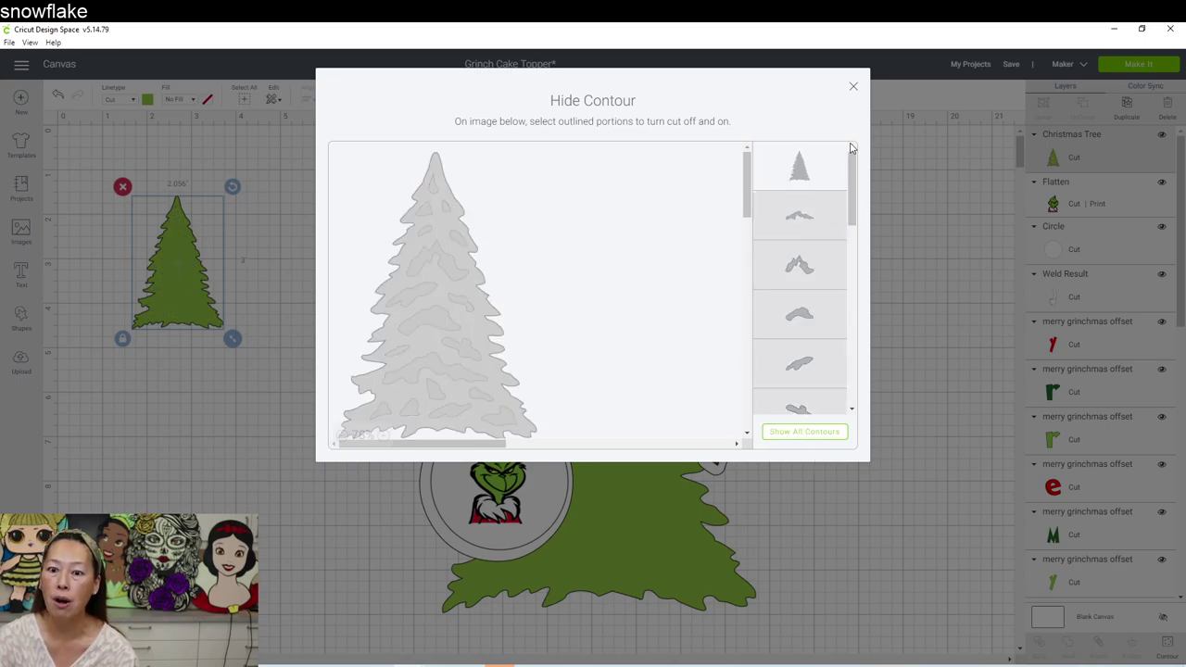
left_click(853, 86)
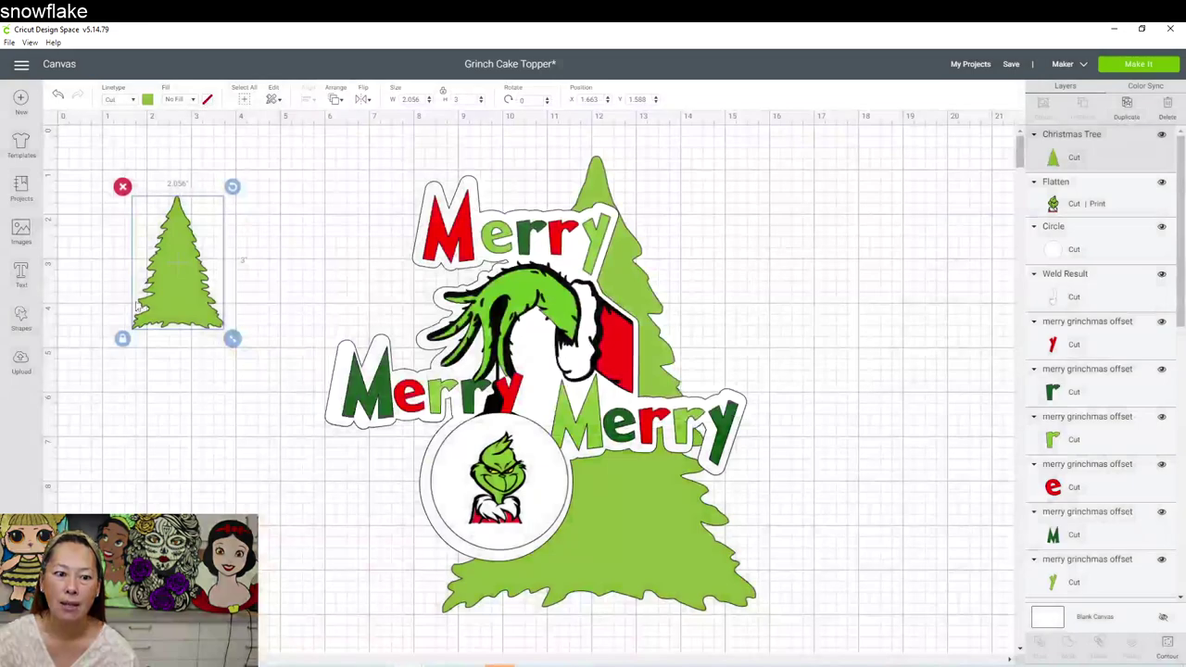
- Move the solid tree to the empty canvas area beside the finished design and enlarge it to about 5.24 by 7.64 inches
left_click_drag(163, 284, 583, 311)
left_click_drag(782, 337, 815, 326)
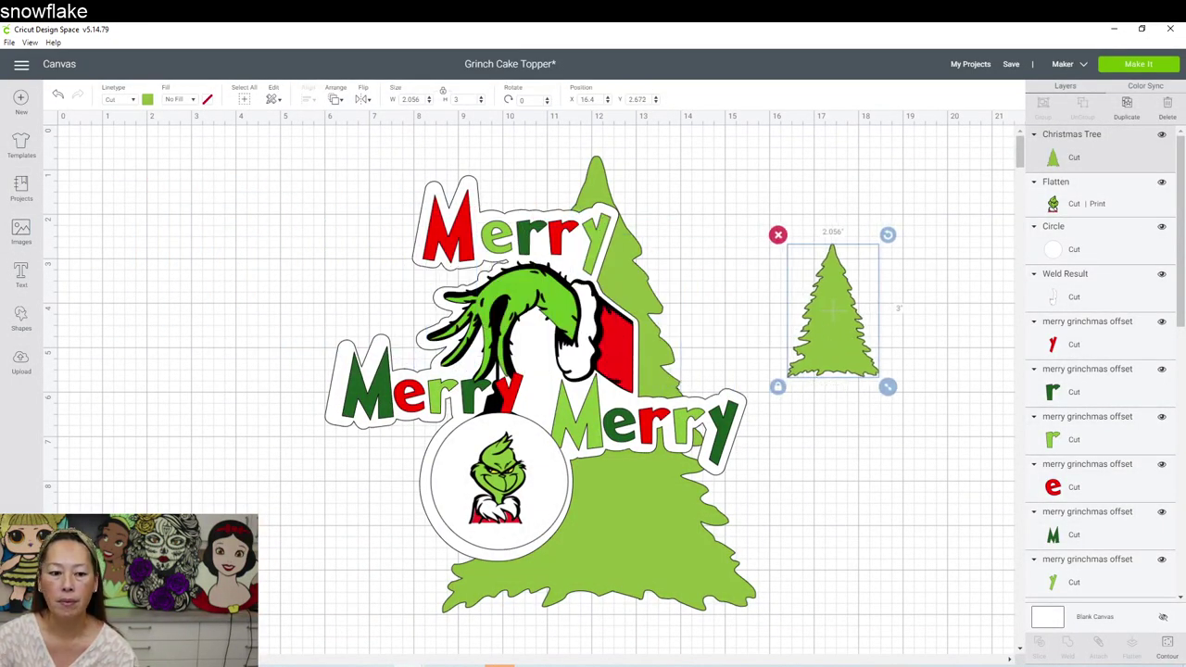
scroll(539, 383, "right", 5)
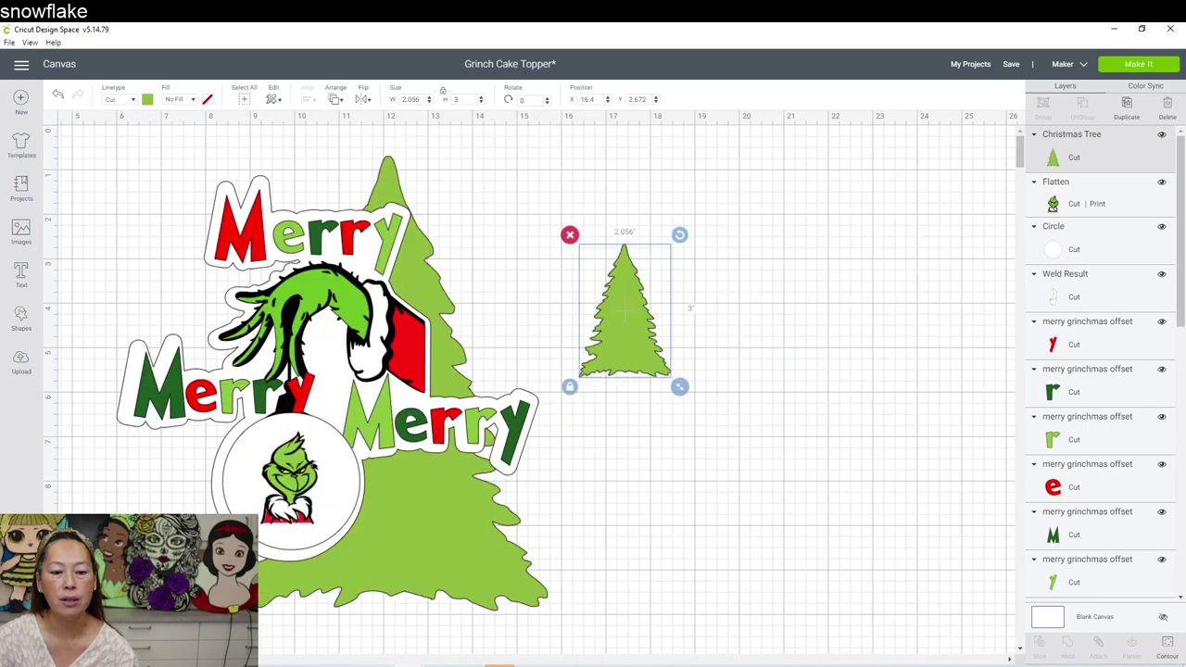
scroll(381, 461, "right", 2)
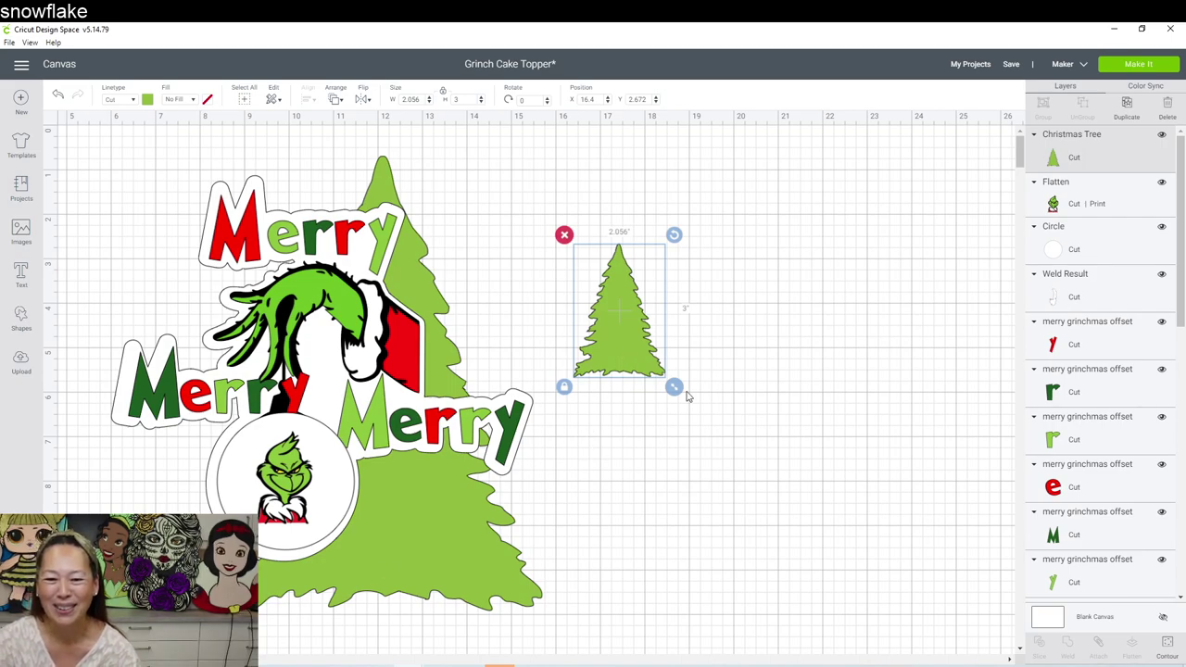
left_click_drag(674, 388, 847, 593)
left_click_drag(774, 526, 827, 480)
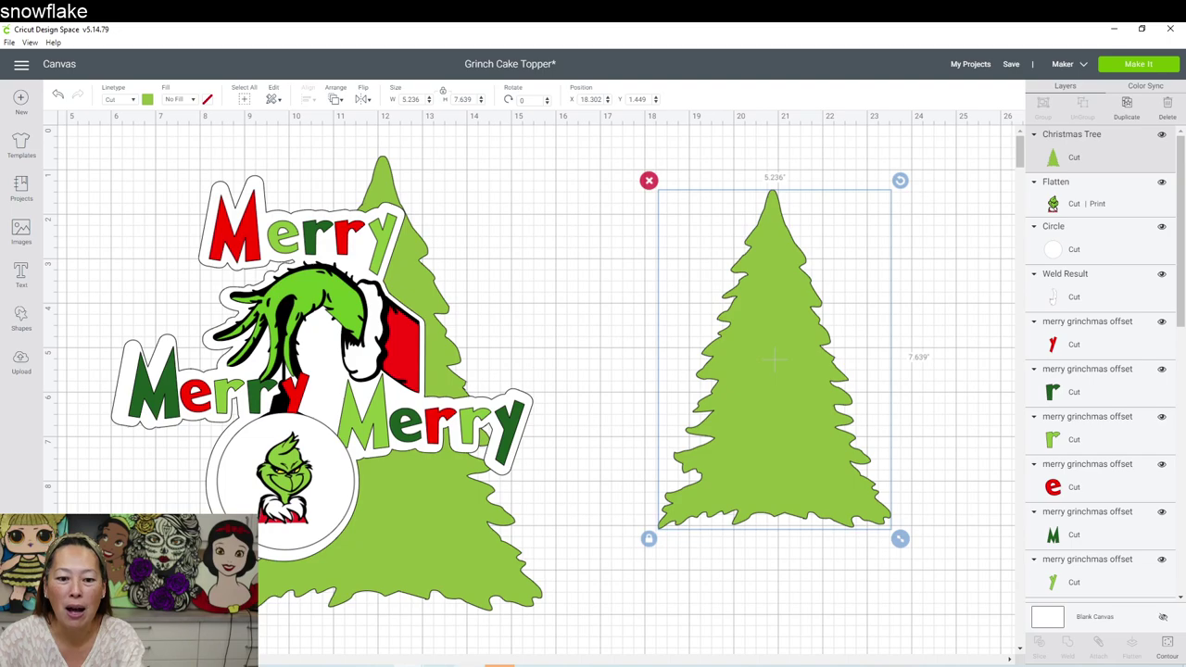
- Search the computer for "inkscape" and open the Inkscape app
mouse_move(438, 664)
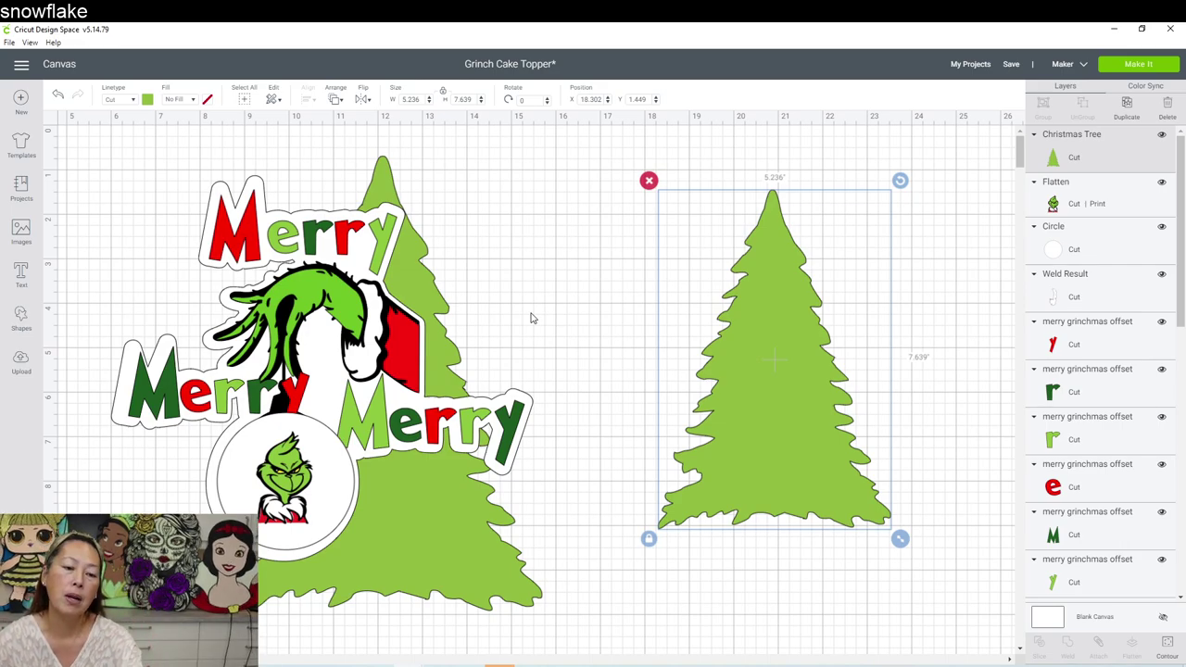
left_click(424, 632)
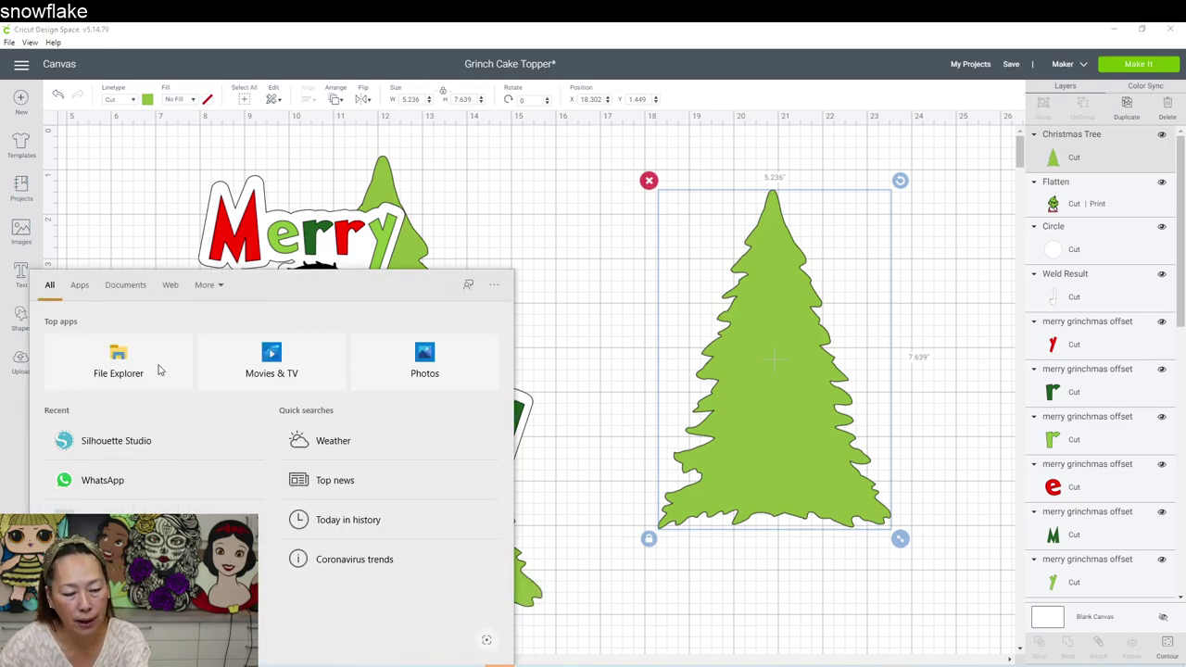
type("inkscape")
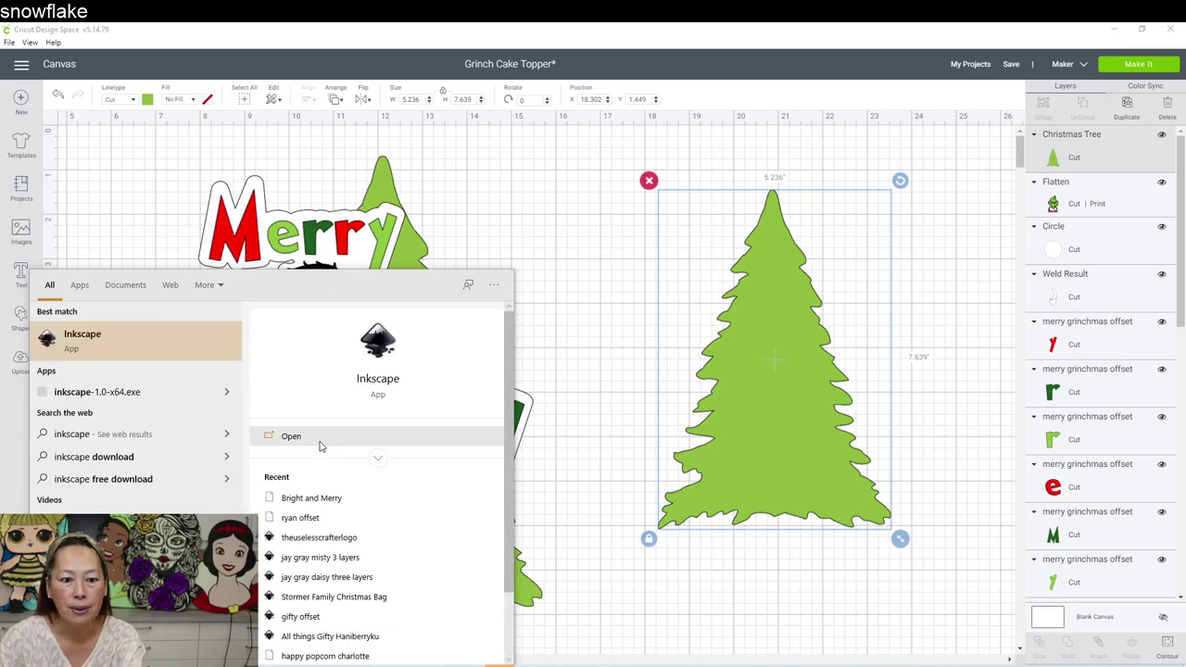
left_click(320, 443)
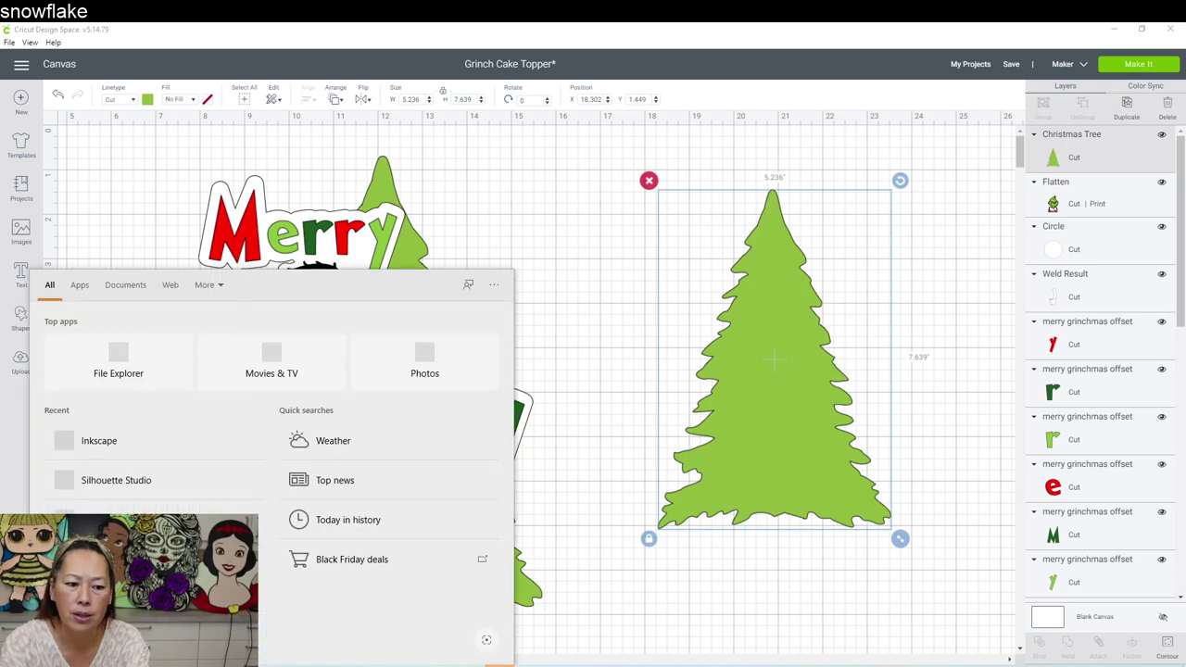
- Try launching Inkscape once more through a system search, then return to the Cricut canvas
type("iinkscap")
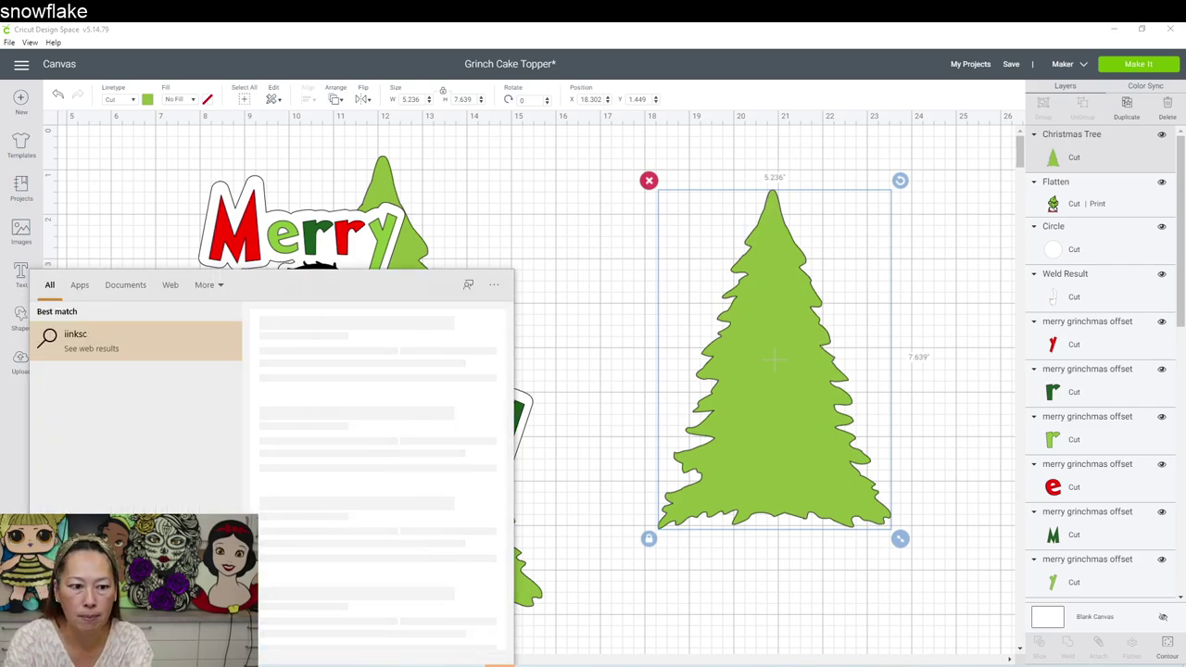
key("BackSpace")
key("BackSpace")
key("BackSpace")
key("BackSpace")
key("BackSpace")
key("BackSpace")
type("inkscape")
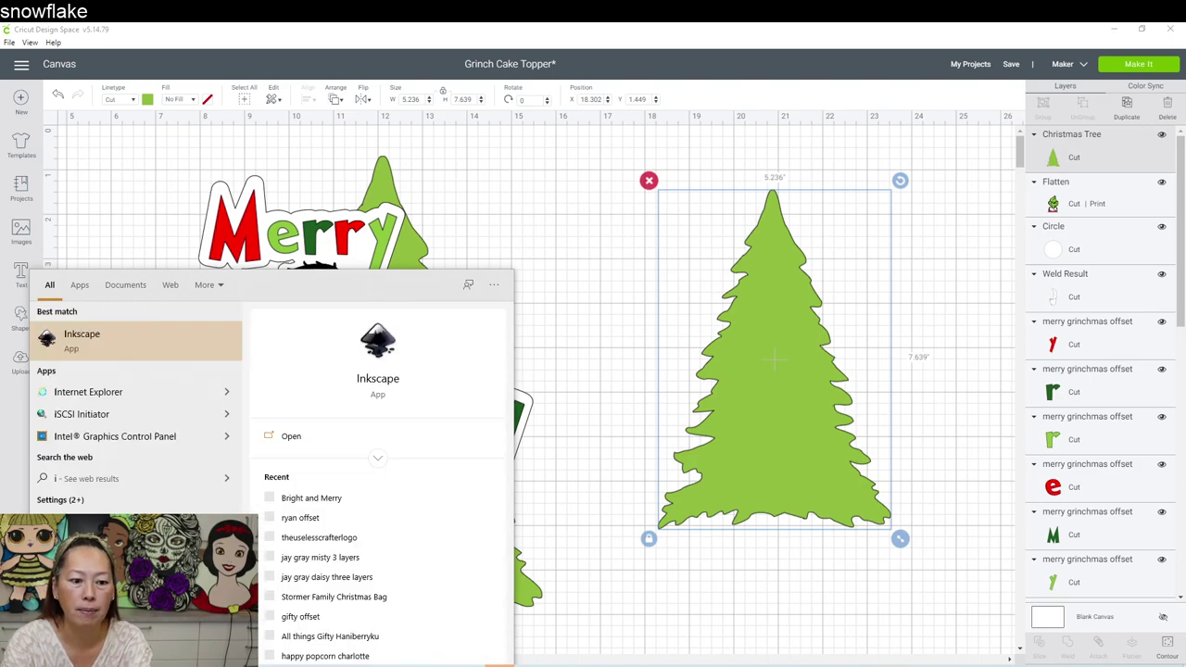
left_click(289, 437)
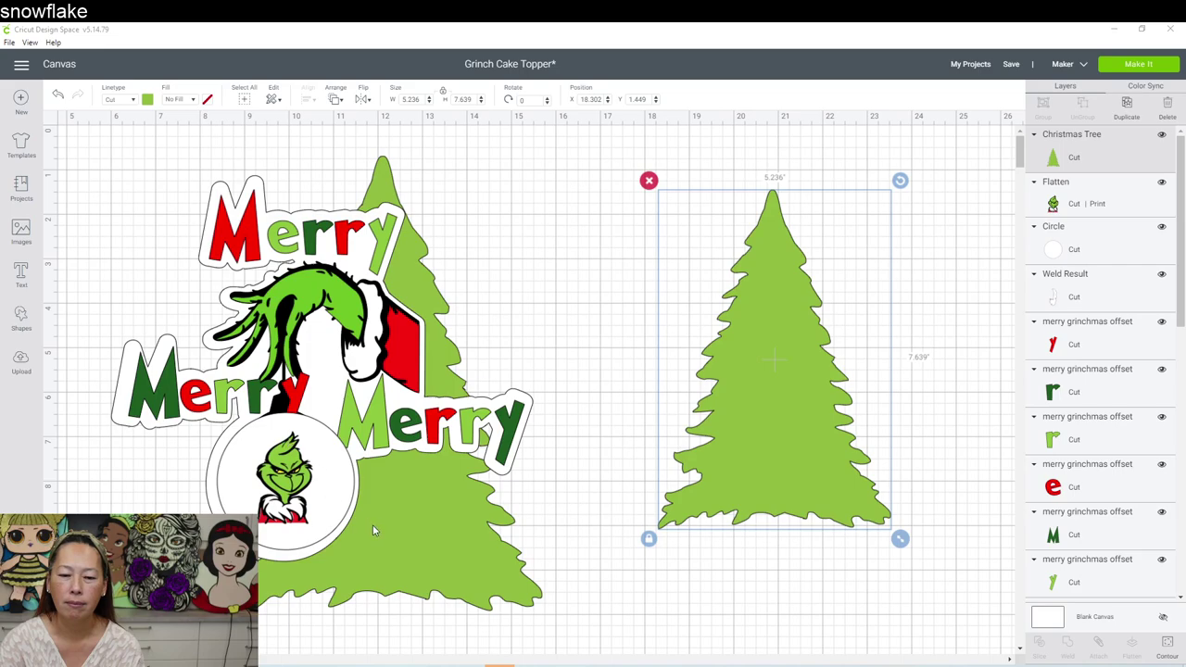
mouse_move(498, 663)
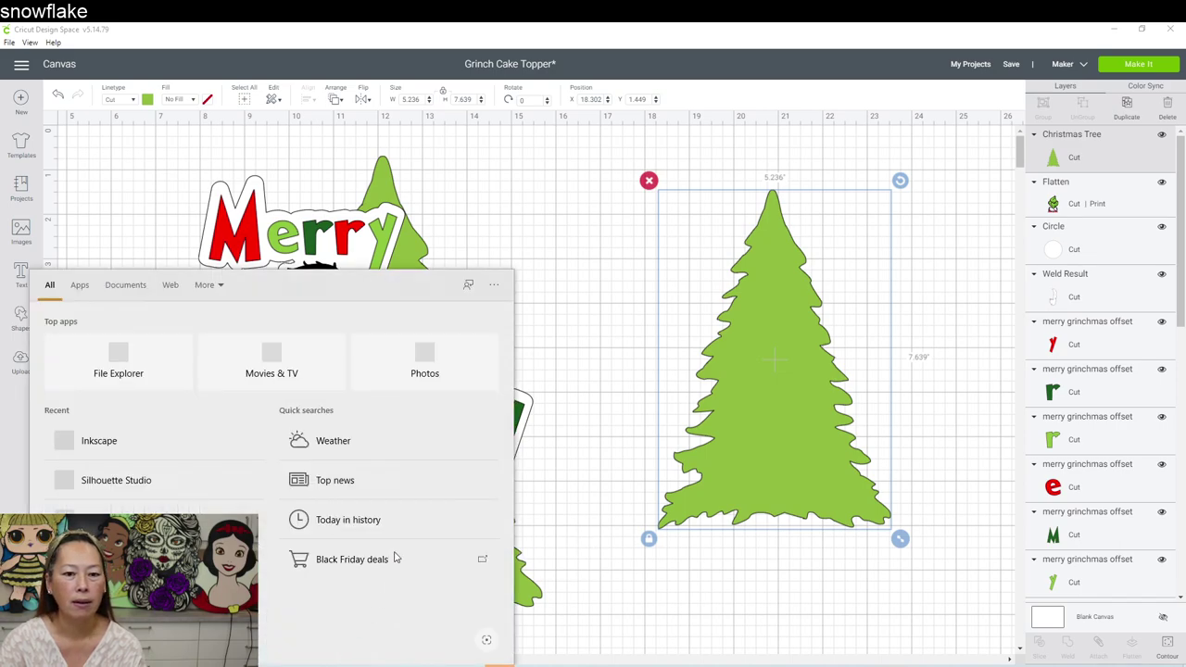
left_click(677, 628)
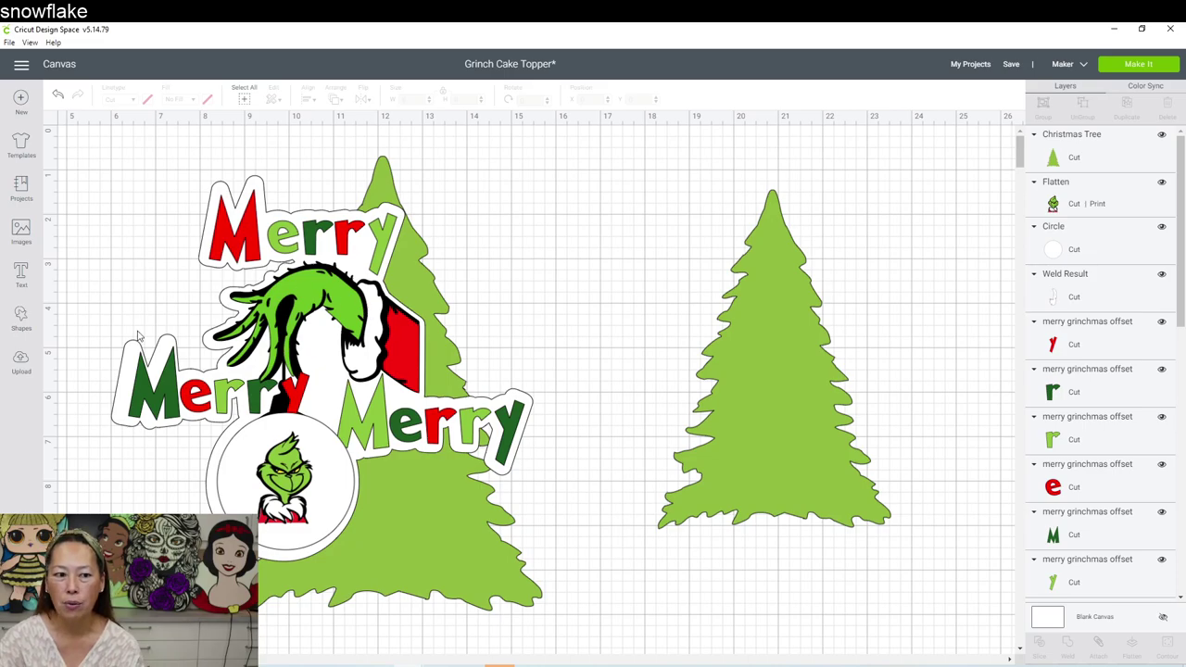
- Insert the uploaded Grinch hand with ornament and the "merry grinchmas offset" image onto the canvas
left_click(20, 361)
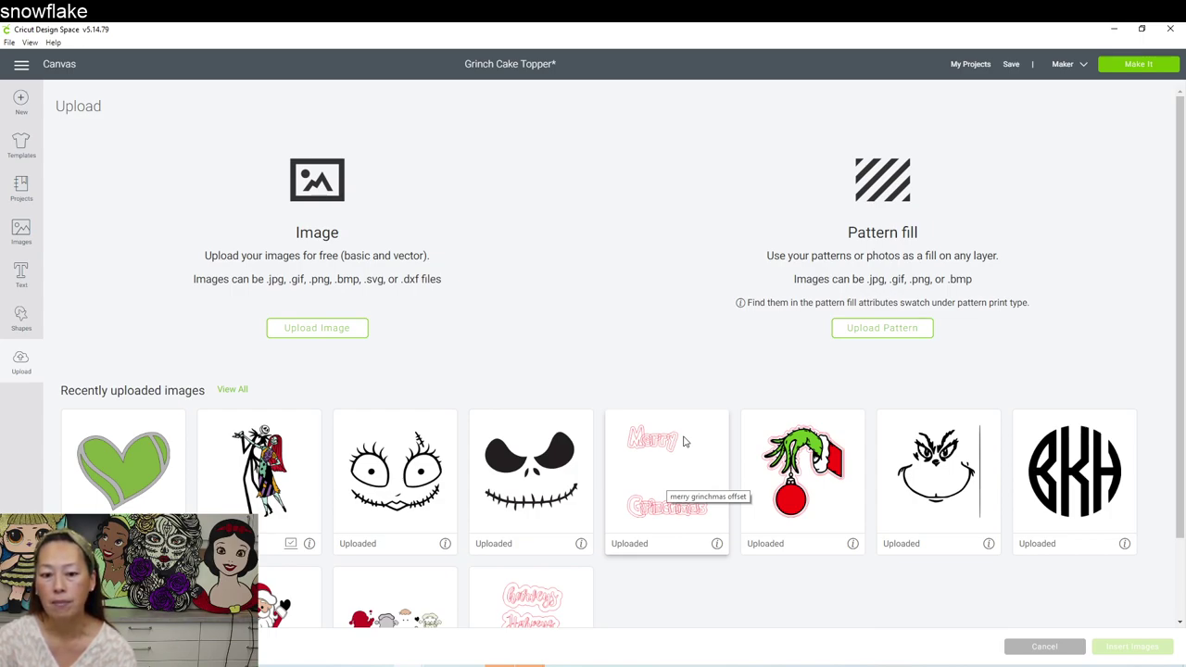
left_click(813, 452)
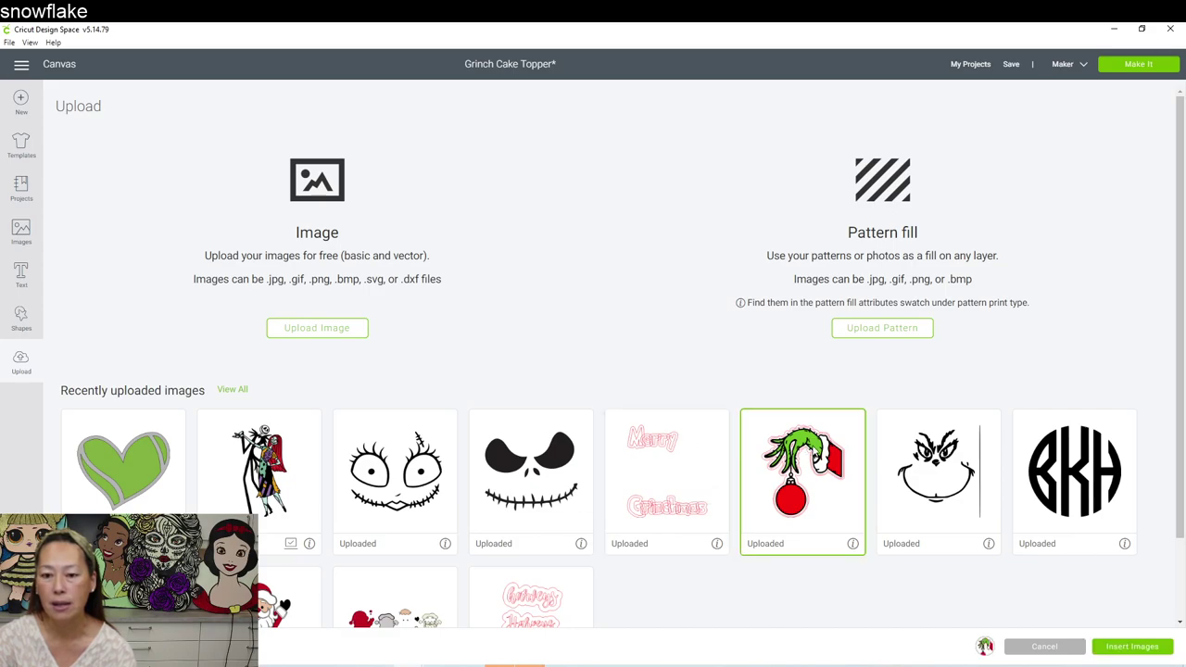
left_click(673, 454)
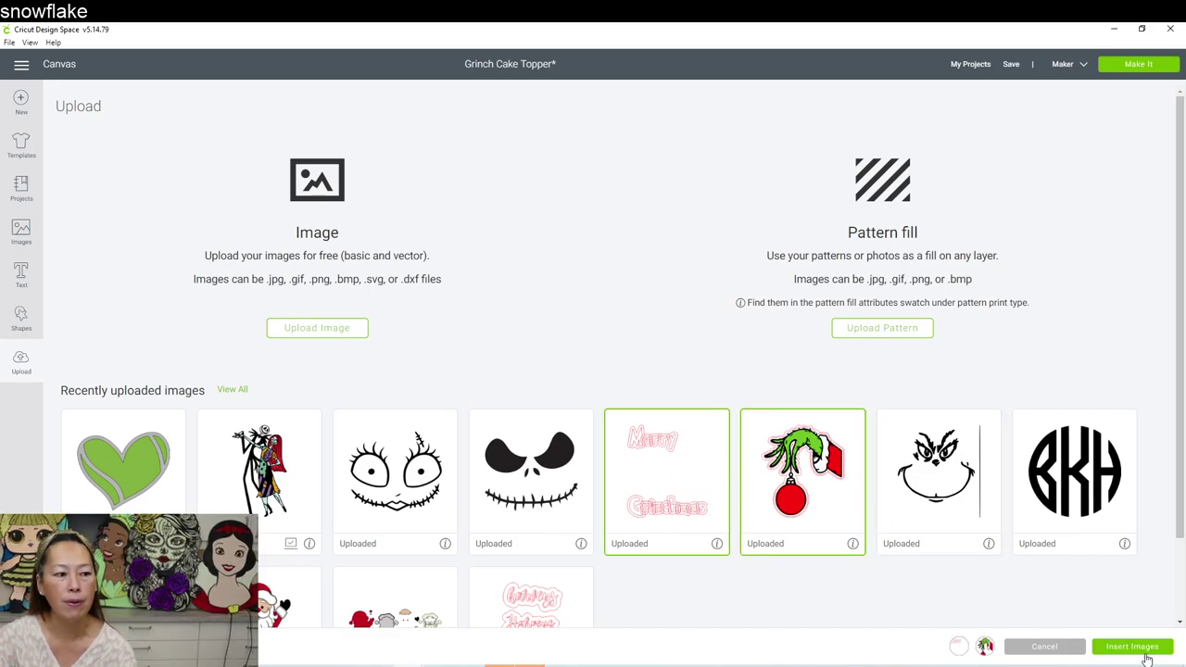
left_click(1139, 646)
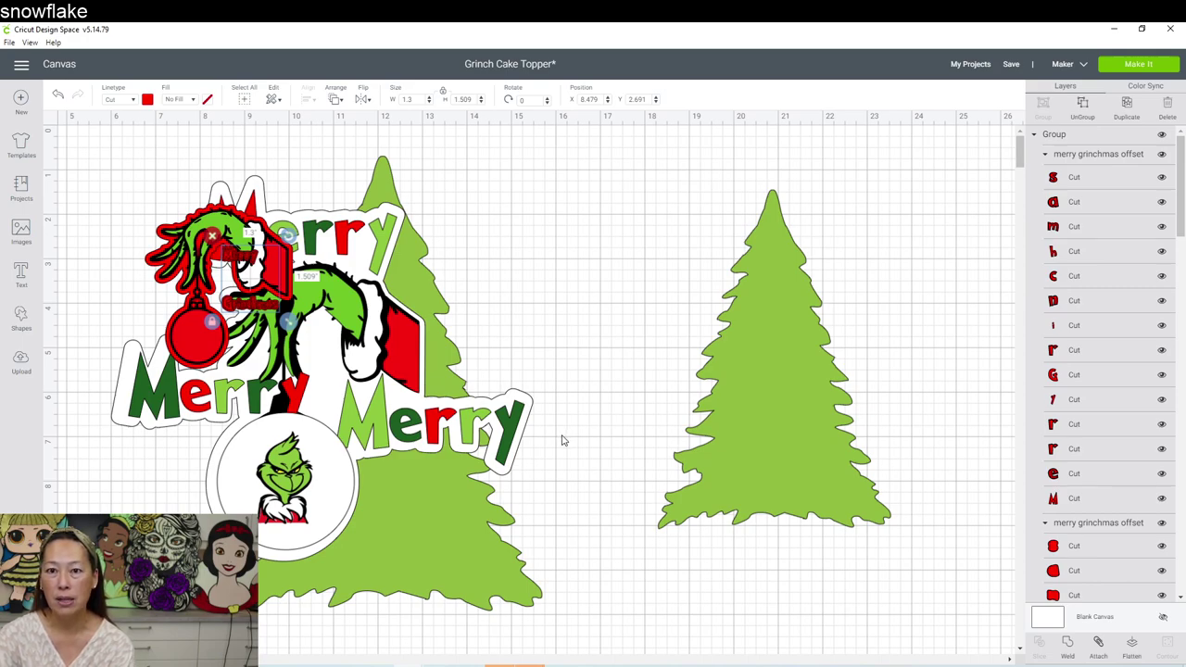
- Move the "merry grinchmas offset" lettering out of the finished design to beside the new tree and enlarge it
left_click_drag(259, 264, 591, 250)
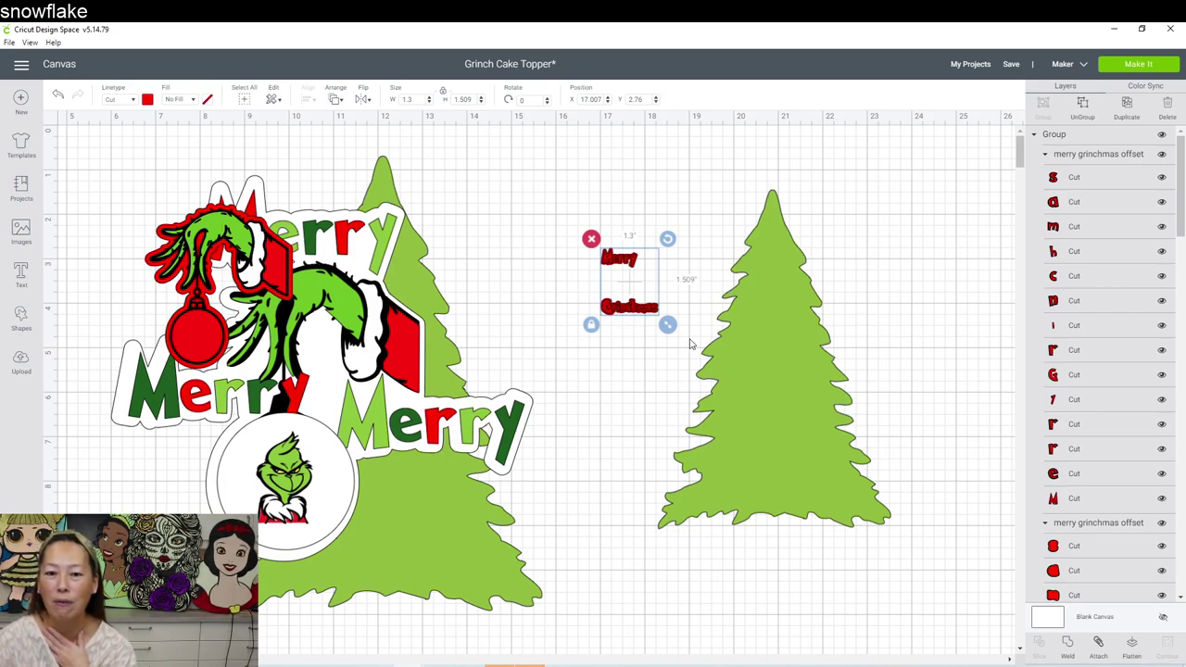
left_click_drag(667, 324, 757, 428)
left_click_drag(861, 518, 958, 598)
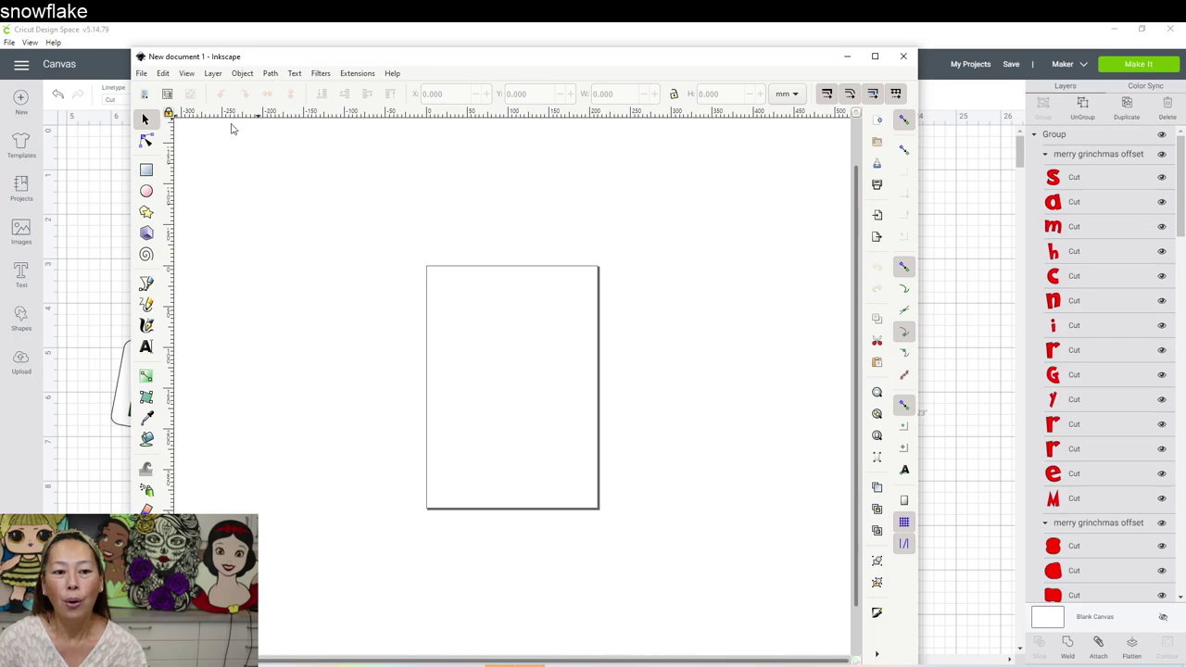
- Add the text "Merry" in the Grinched 2.0 font inside a wide text frame across the upper part of the page
left_click(145, 348)
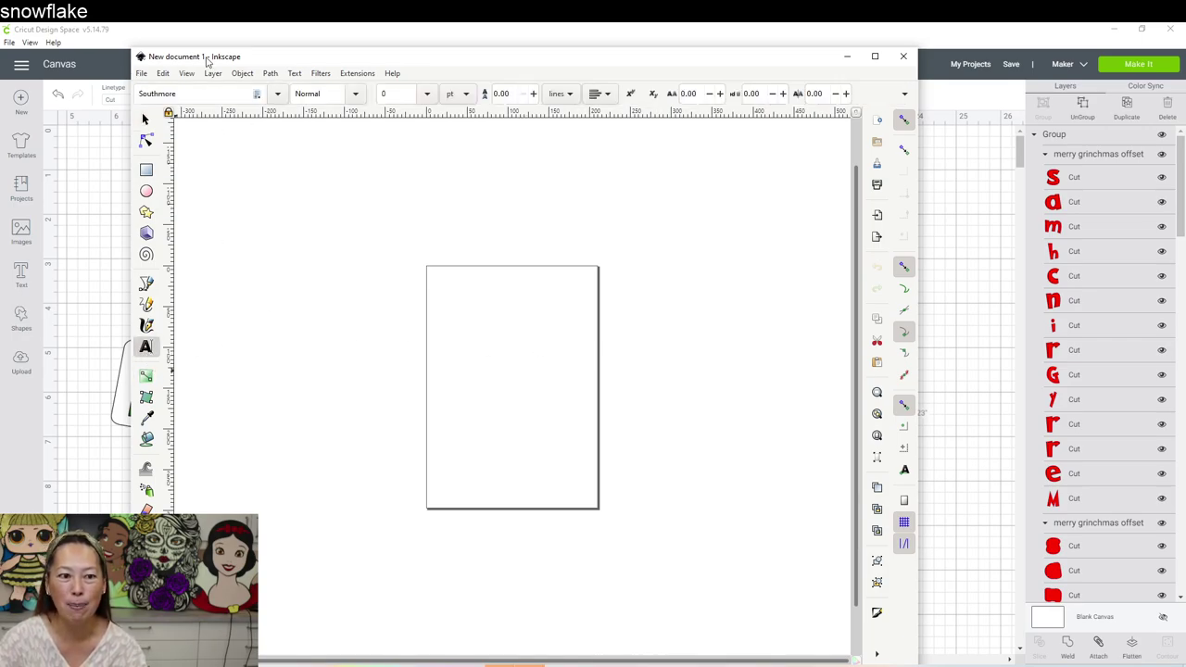
left_click(275, 94)
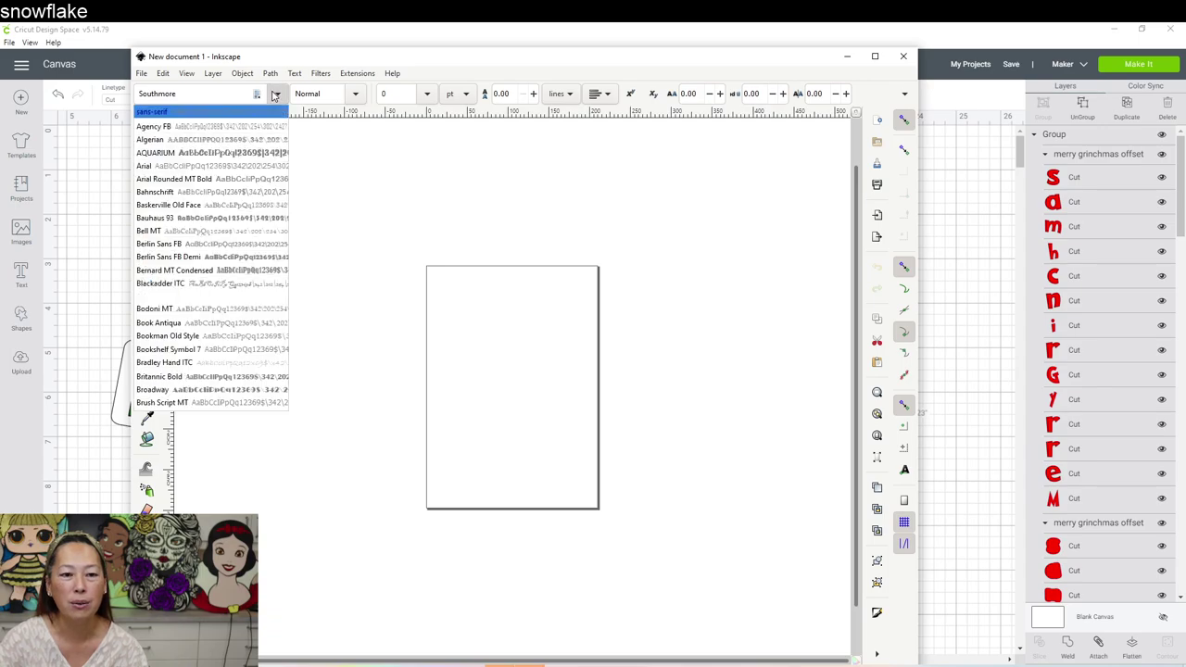
left_click(275, 94)
left_click(275, 94)
scroll(236, 422, "down", 10)
scroll(237, 436, "down", 4)
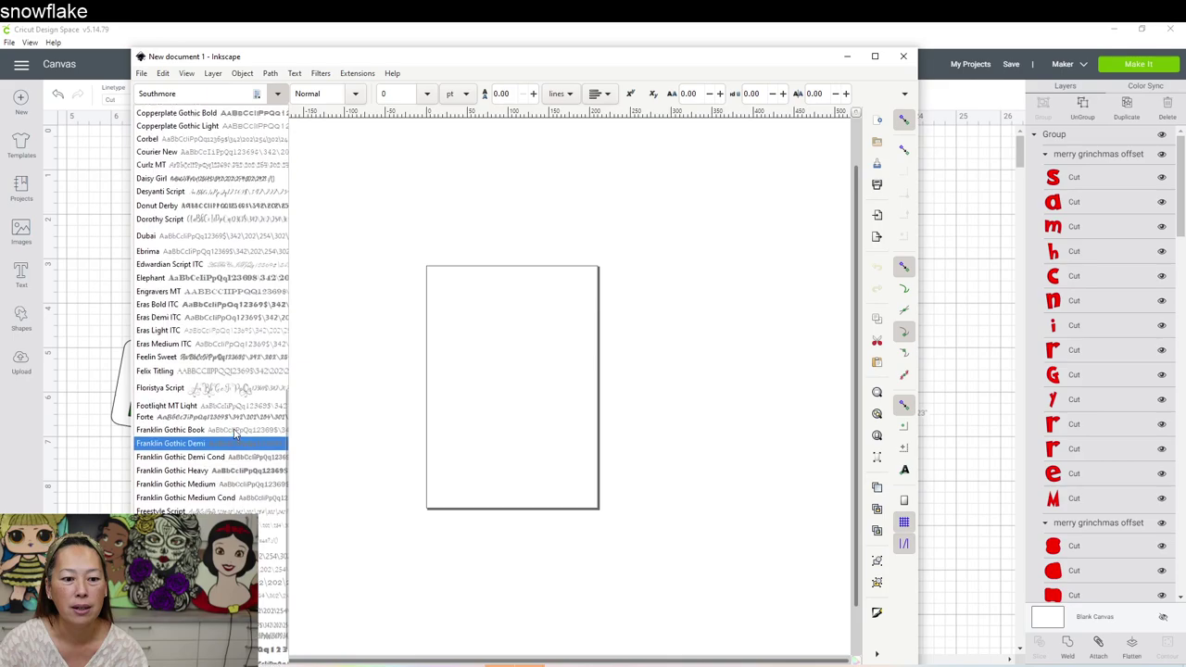
scroll(231, 461, "down", 5)
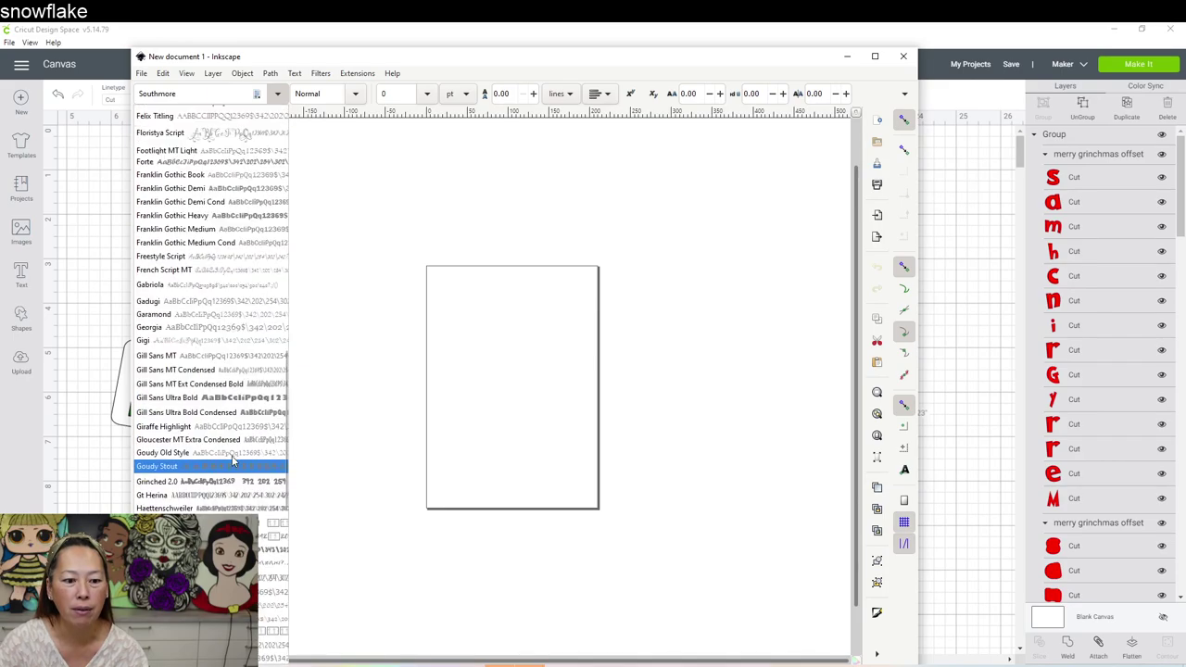
left_click(188, 483)
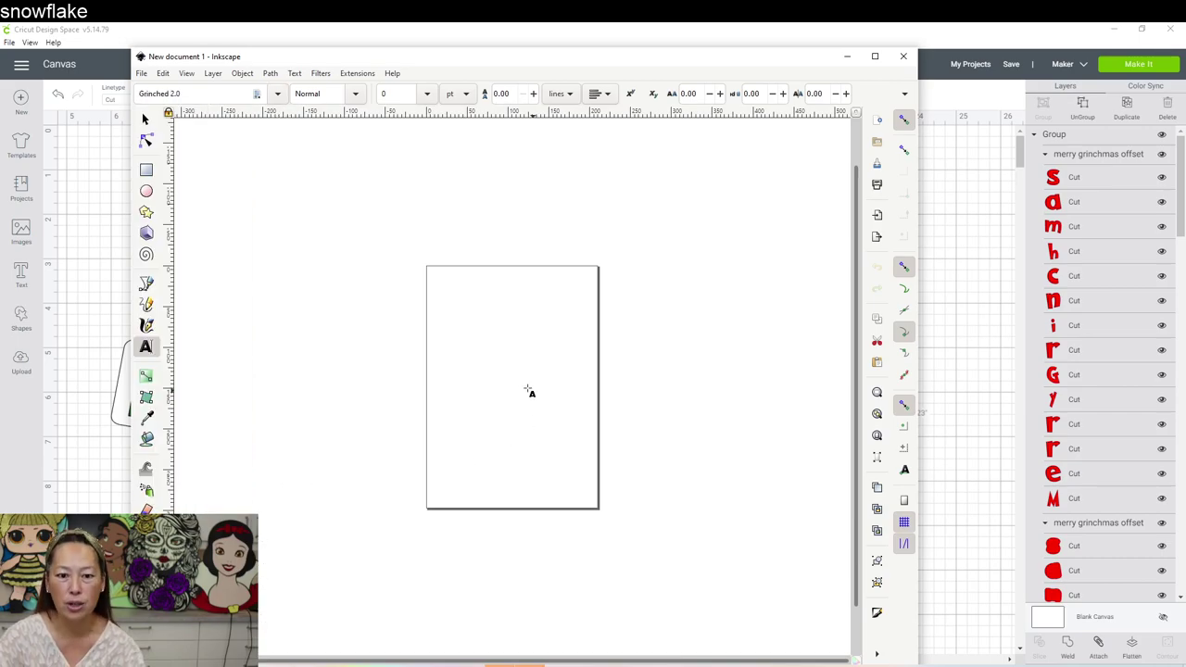
left_click_drag(386, 265, 454, 335)
left_click_drag(589, 336, 665, 335)
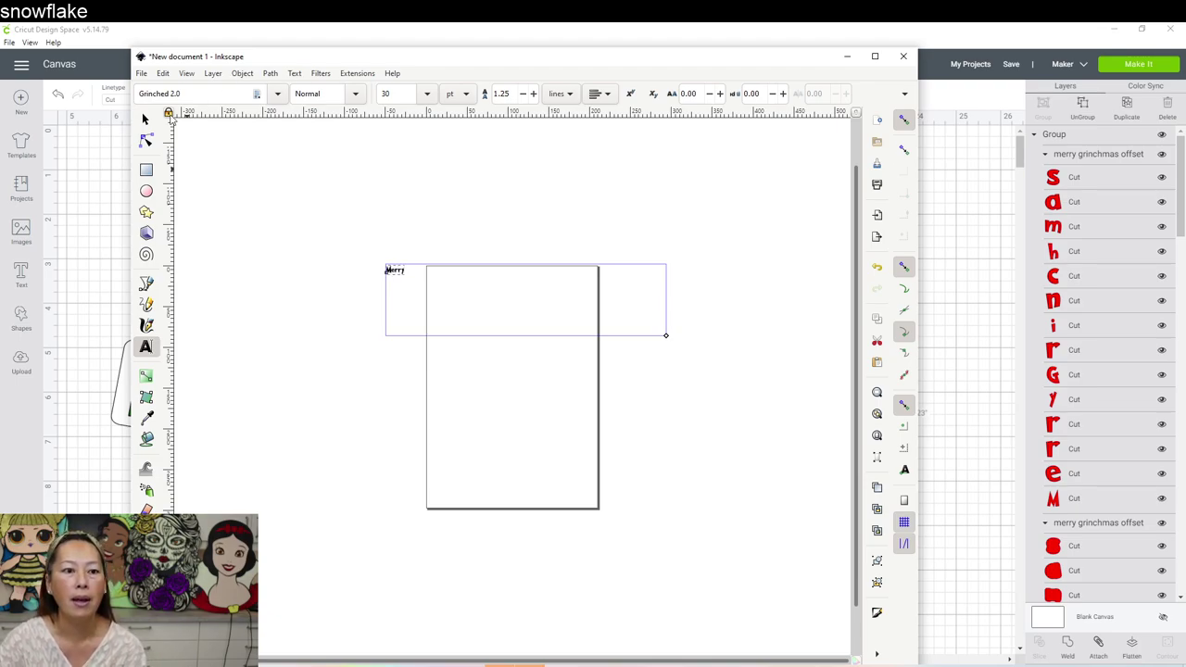
- Enlarge the "Merry" text proportionally to about 463 mm wide, position it over the page's upper half and deselect it
left_click(144, 120)
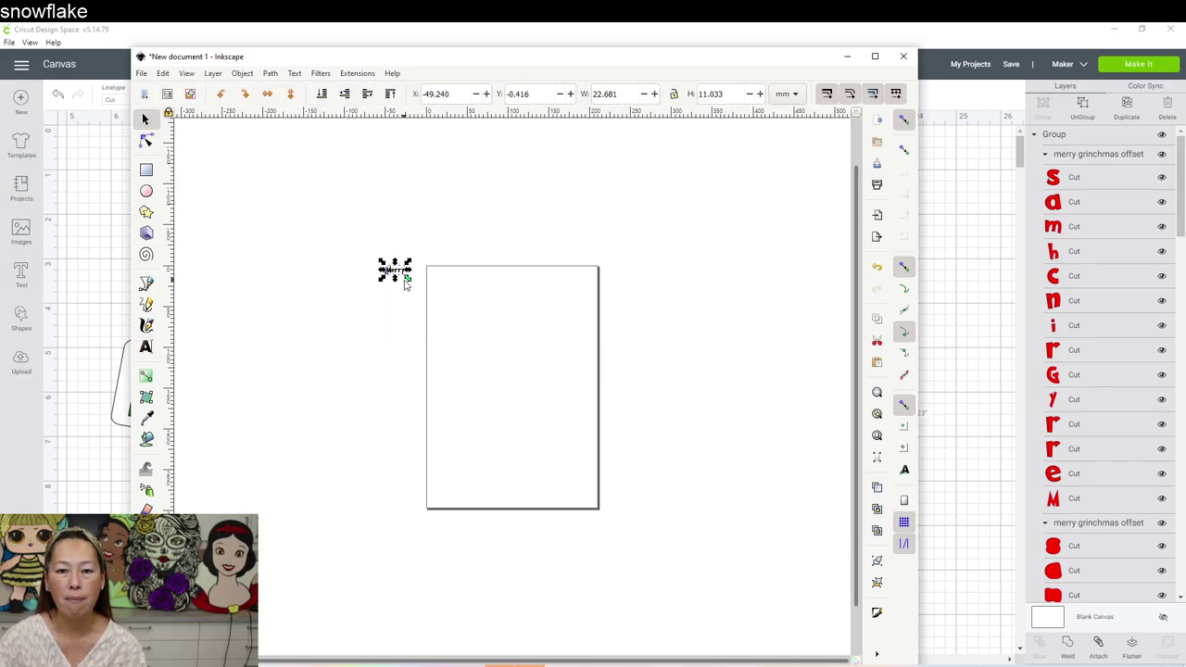
left_click(675, 95)
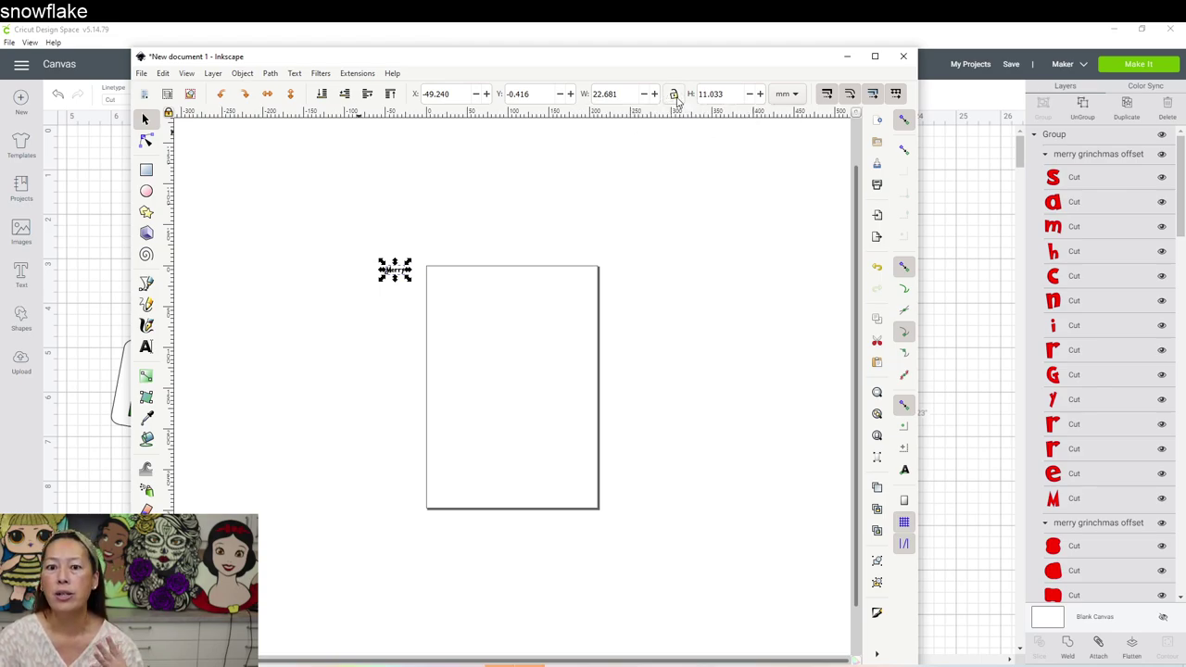
left_click_drag(411, 285, 626, 382)
left_click_drag(736, 530, 765, 452)
left_click_drag(545, 361, 452, 318)
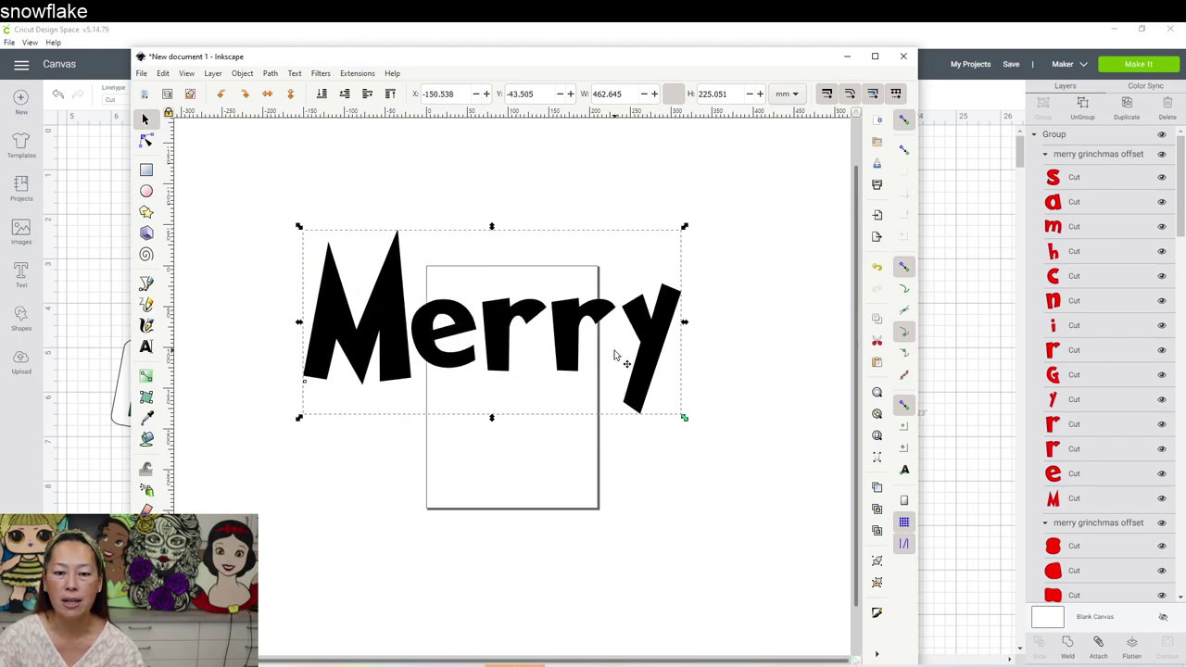
left_click(235, 170)
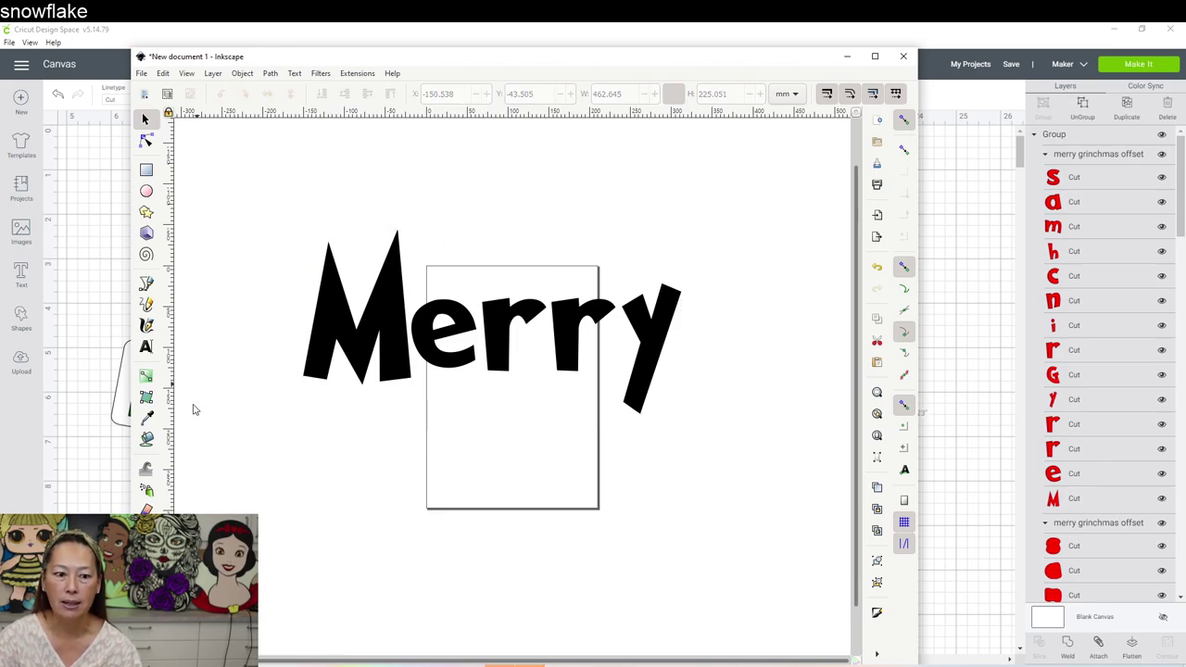
- Create a pale pink offset over each letter of "Merry" with the Paint Bucket at 20 mm grow, then clear the selection
left_click(147, 439)
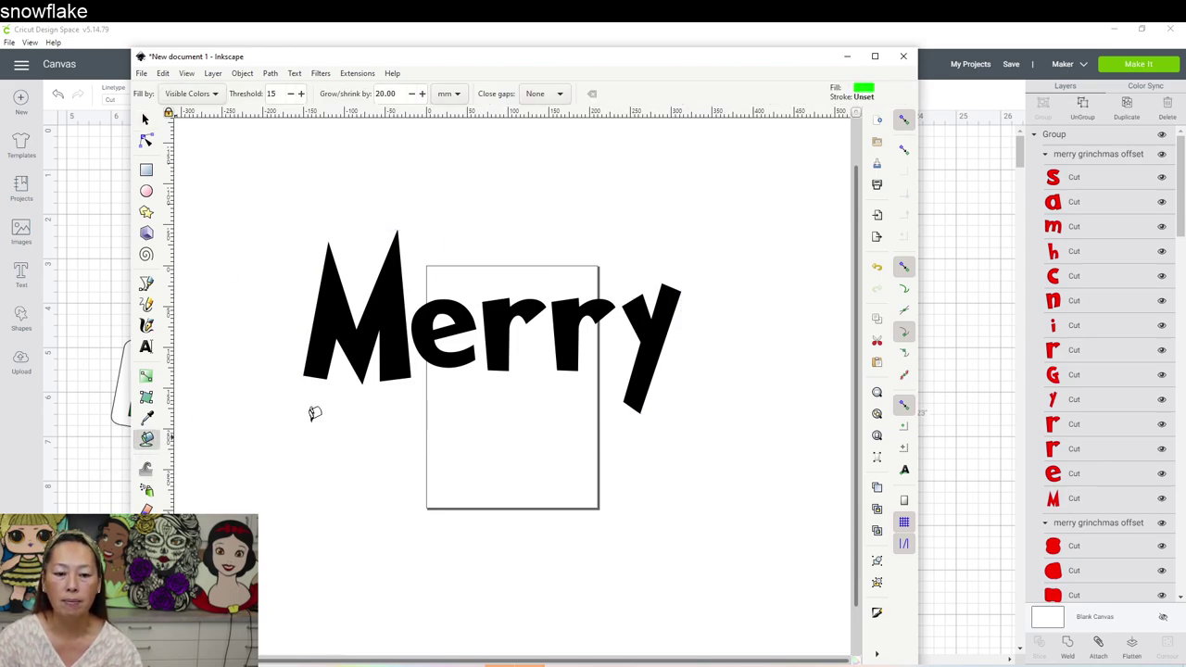
left_click(874, 57)
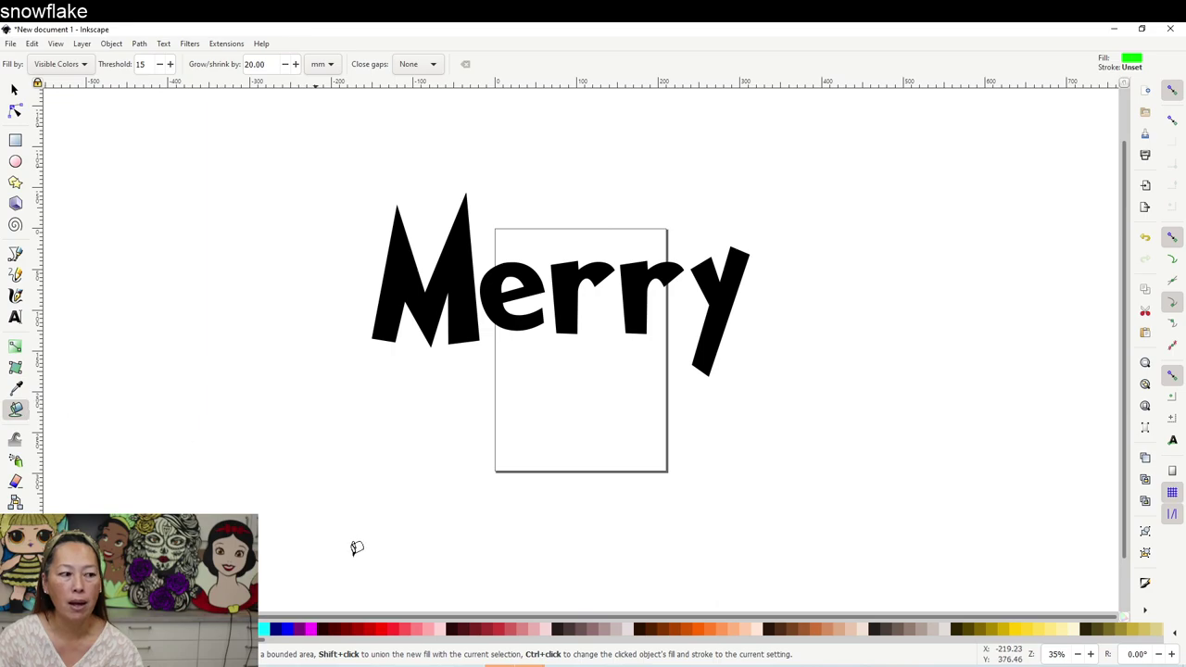
left_click(628, 632)
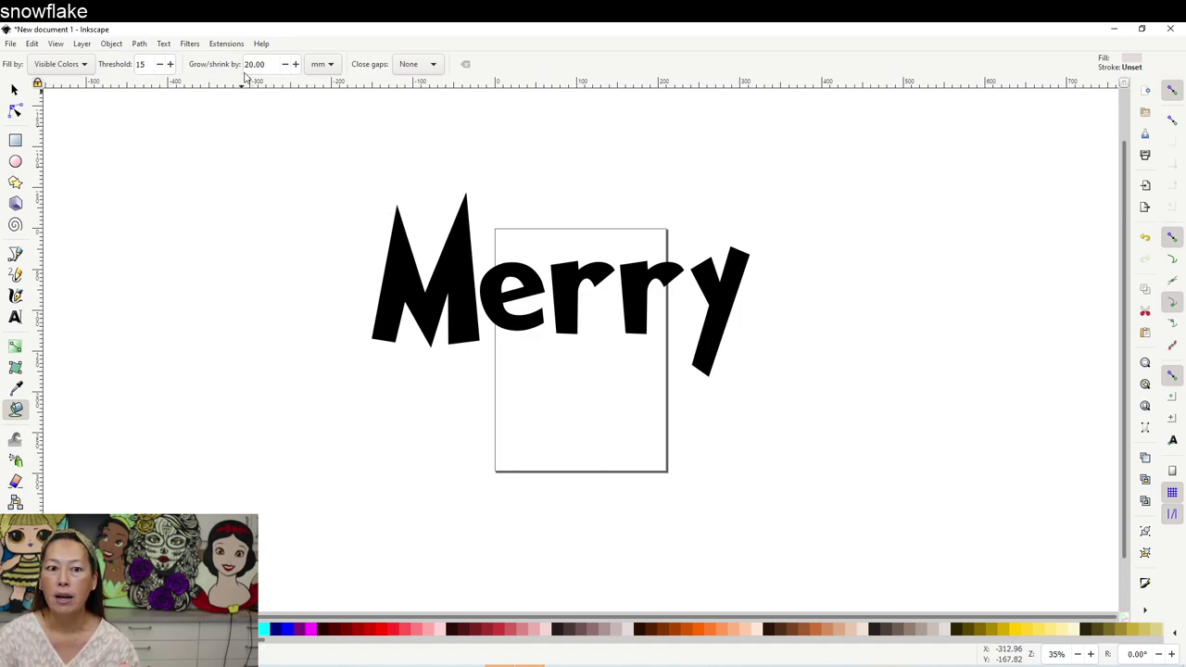
left_click(465, 250)
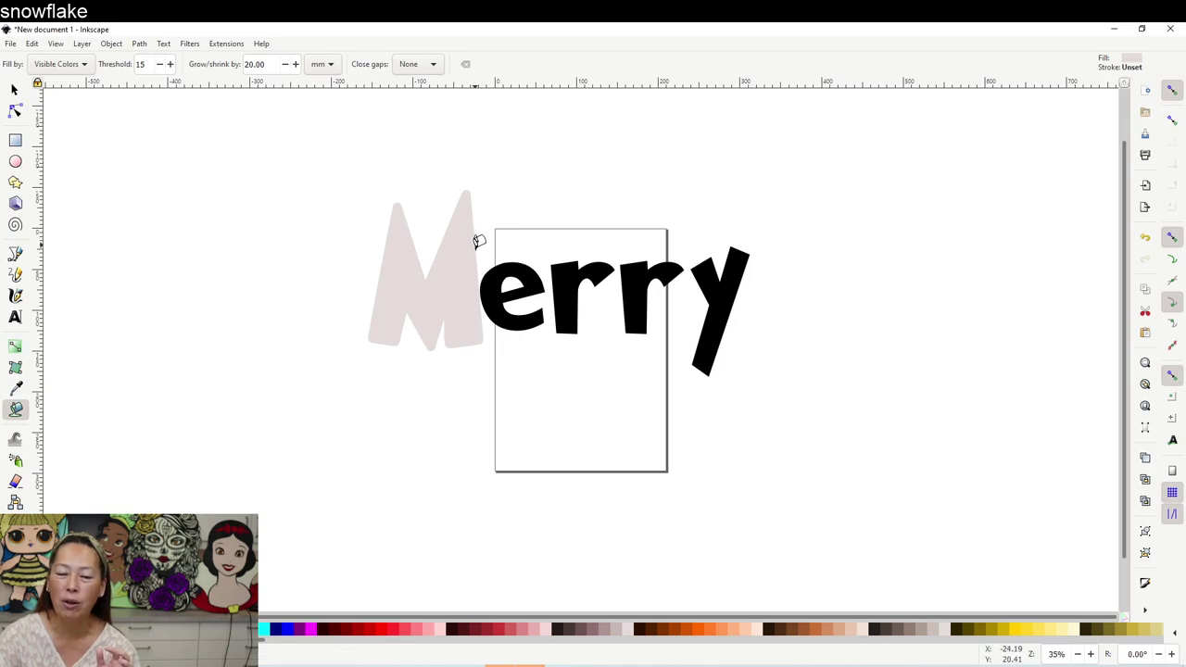
left_click(490, 268)
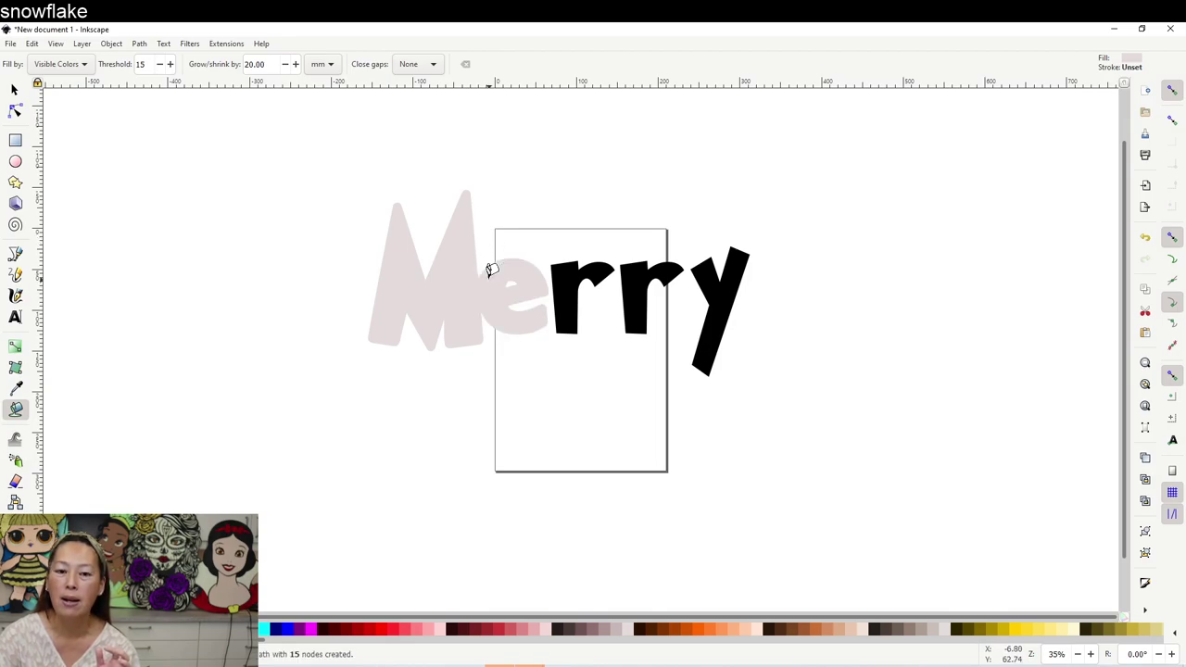
left_click(574, 263)
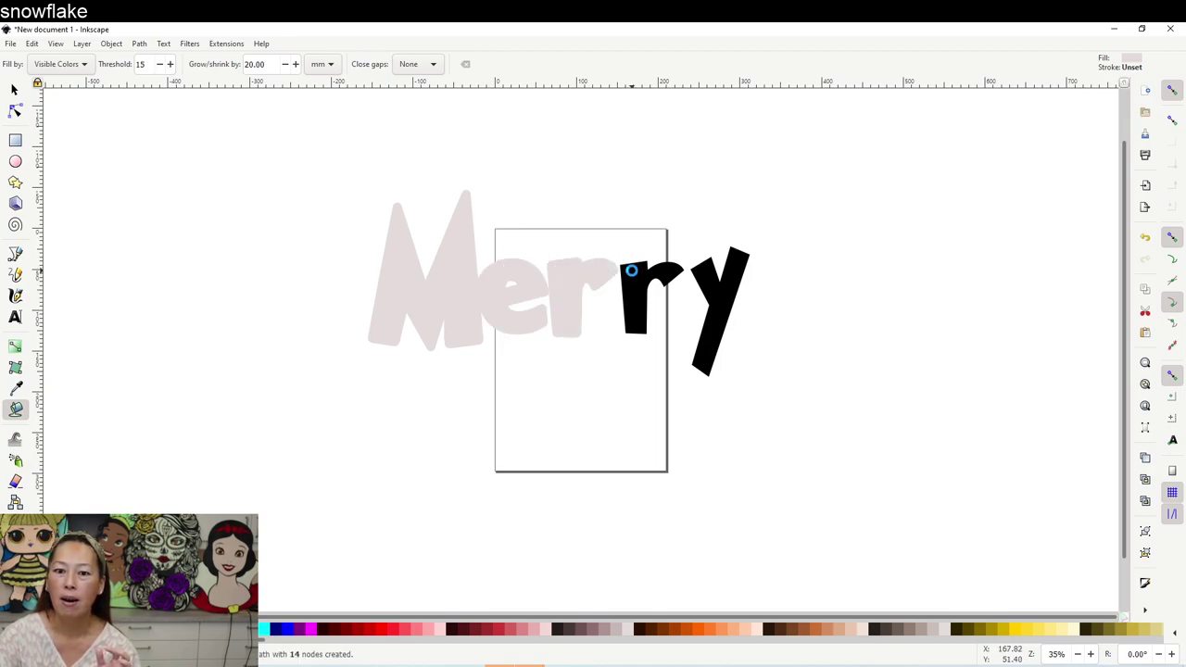
left_click(627, 263)
left_click(741, 255)
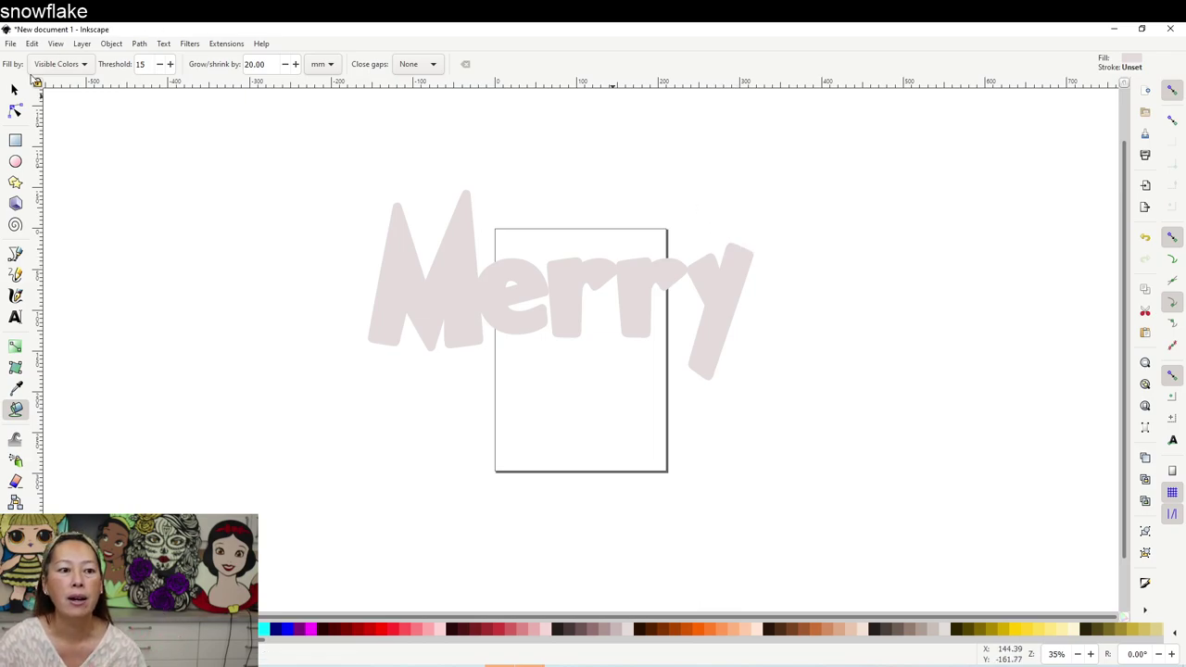
left_click(15, 90)
left_click(720, 306)
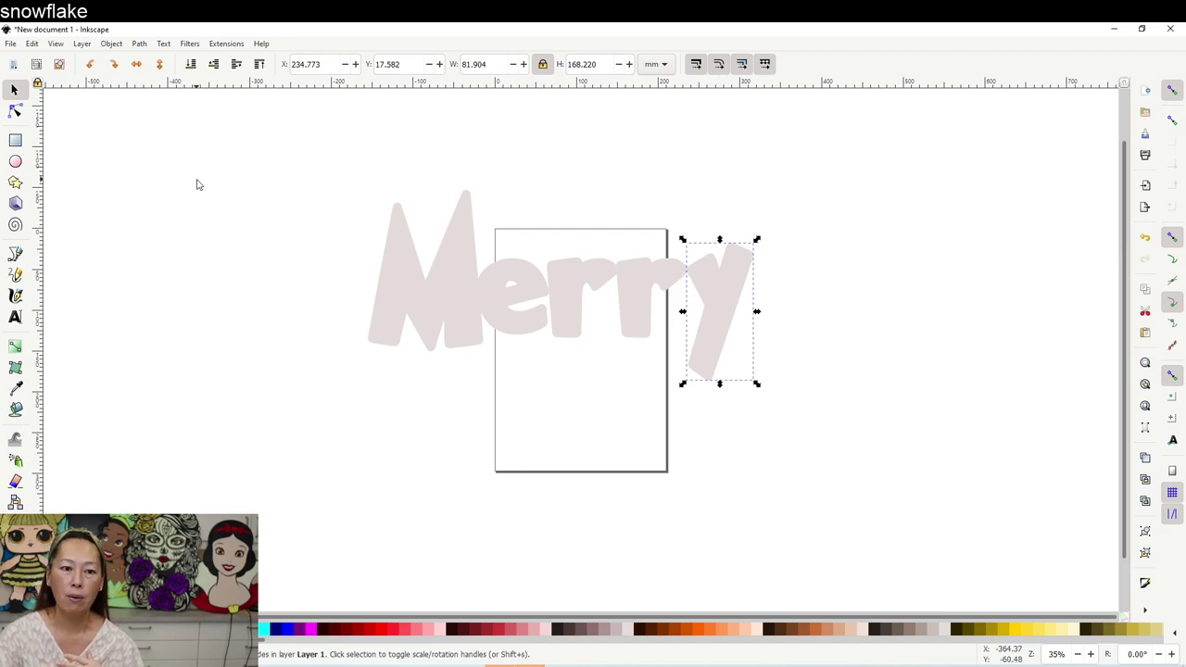
key("Escape")
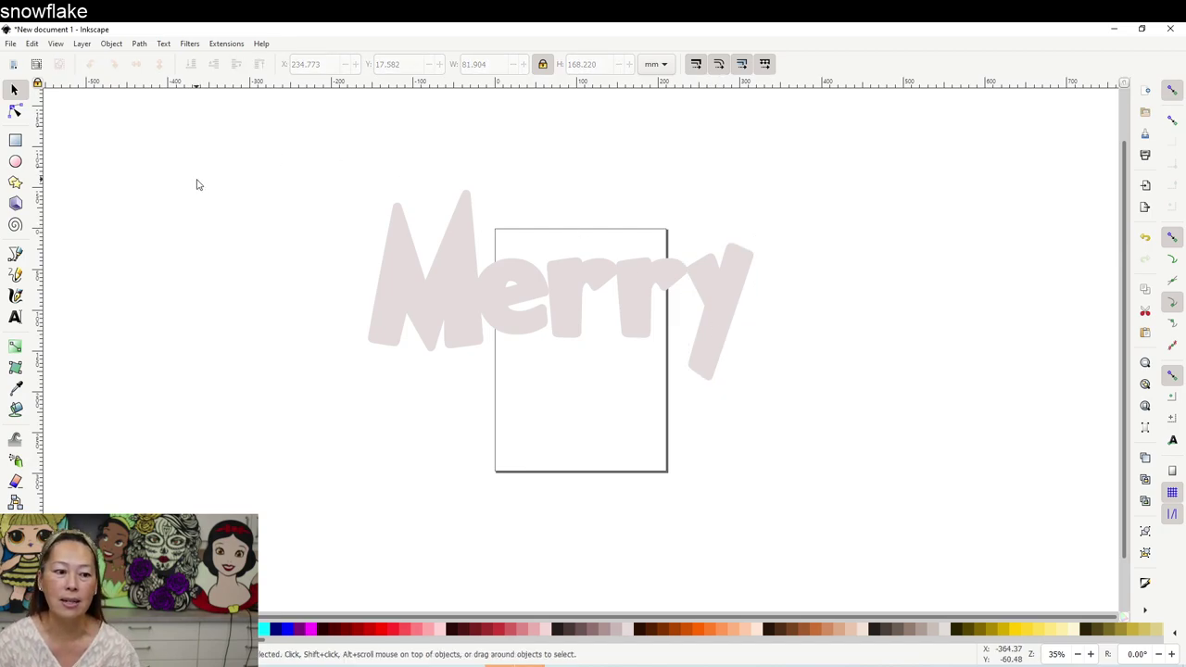
- Add a light brown Paint Bucket offset around the whole pale pink "Merry" shape with the grow amount set to 40 mm
left_click(15, 409)
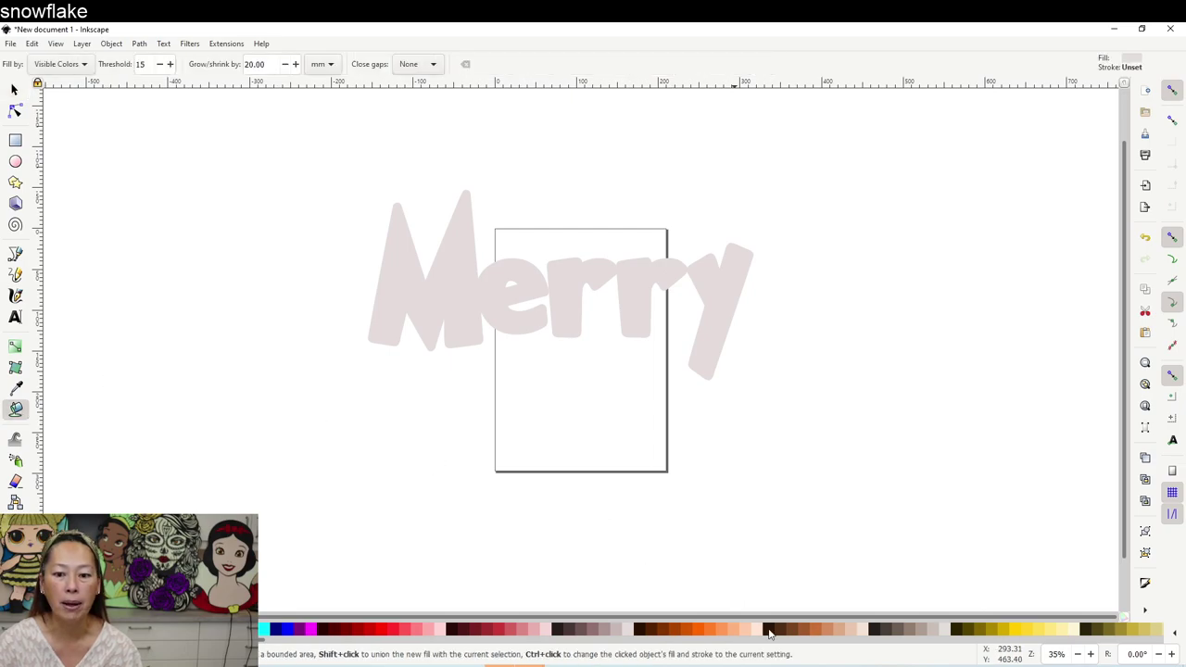
left_click(824, 630)
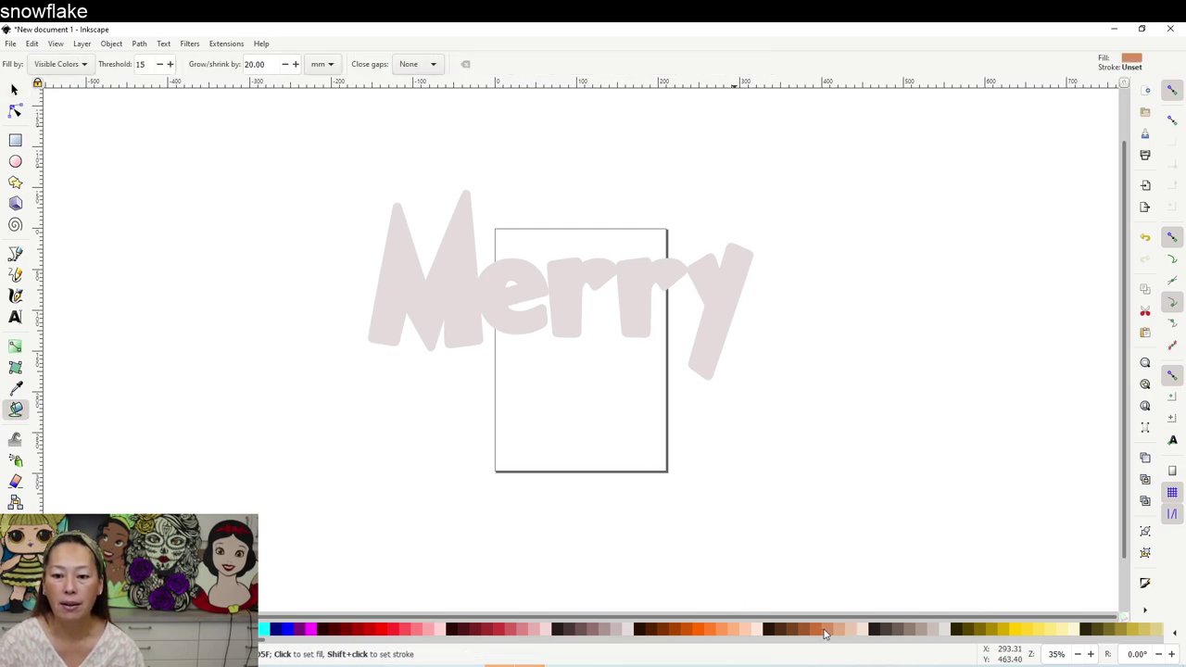
type("400")
key("Return")
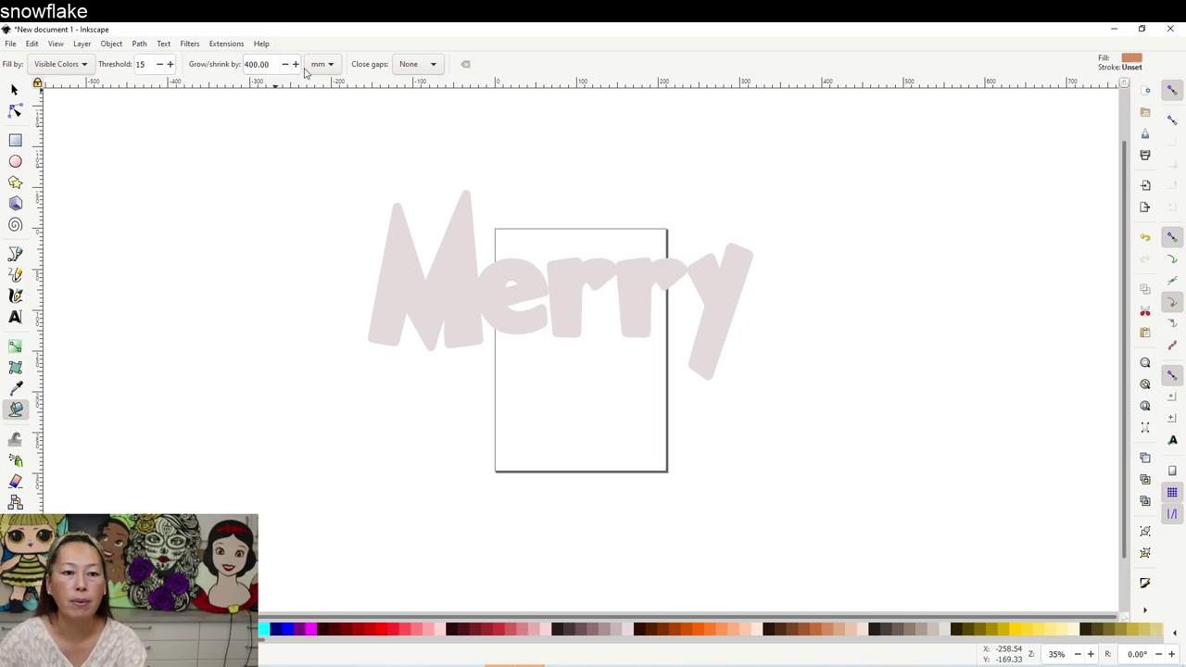
type("40")
key("Return")
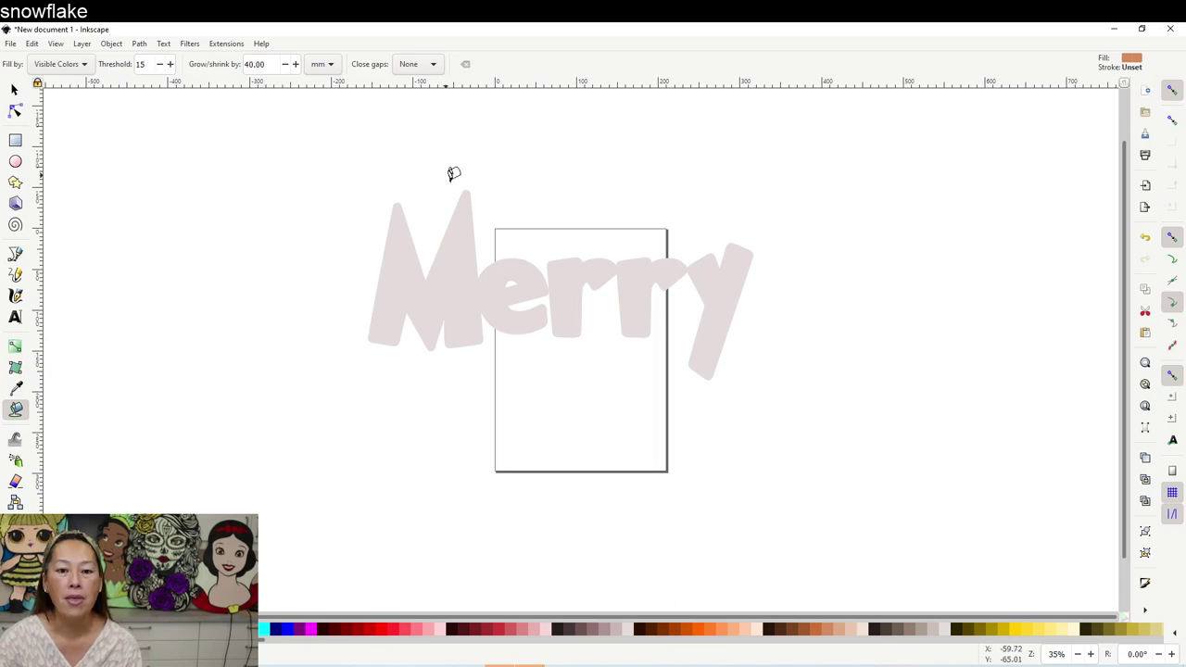
left_click(462, 277)
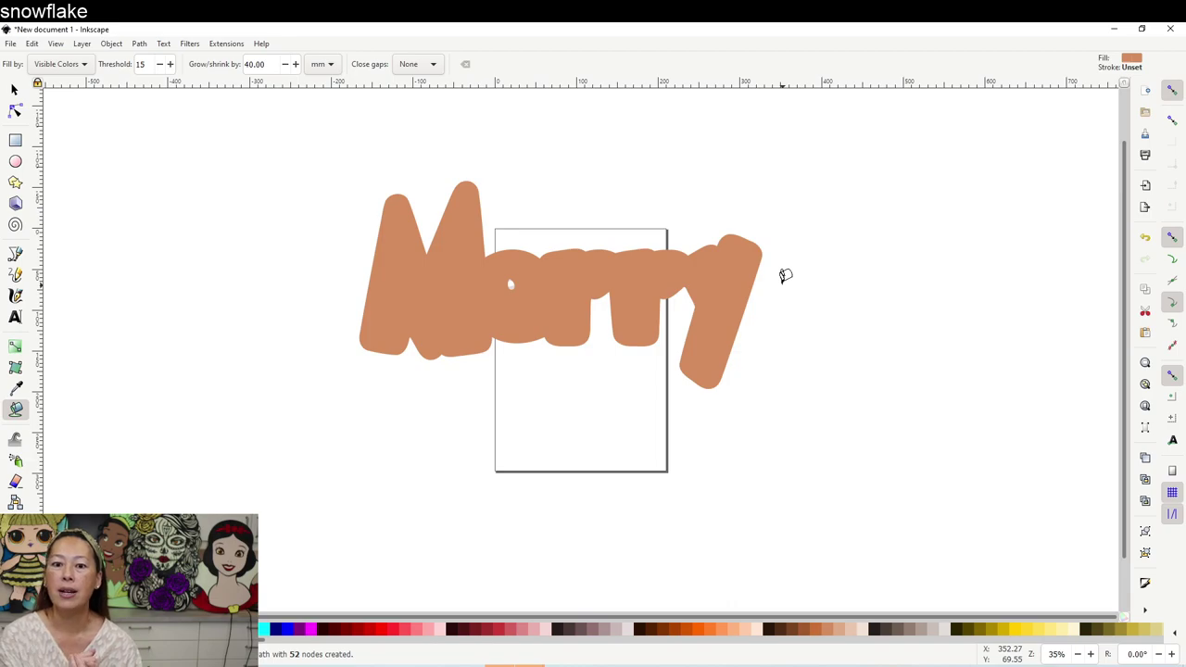
- Select the "Merry" text together with all its offset shapes and convert them to paths
left_click(14, 89)
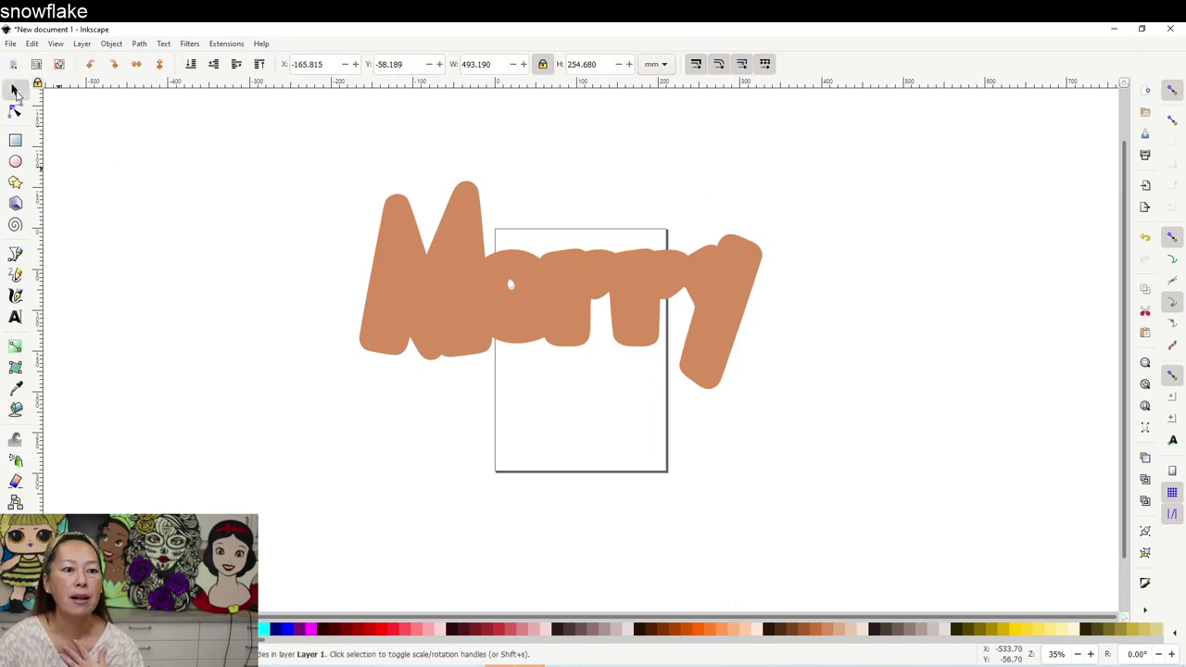
left_click_drag(244, 137, 841, 445)
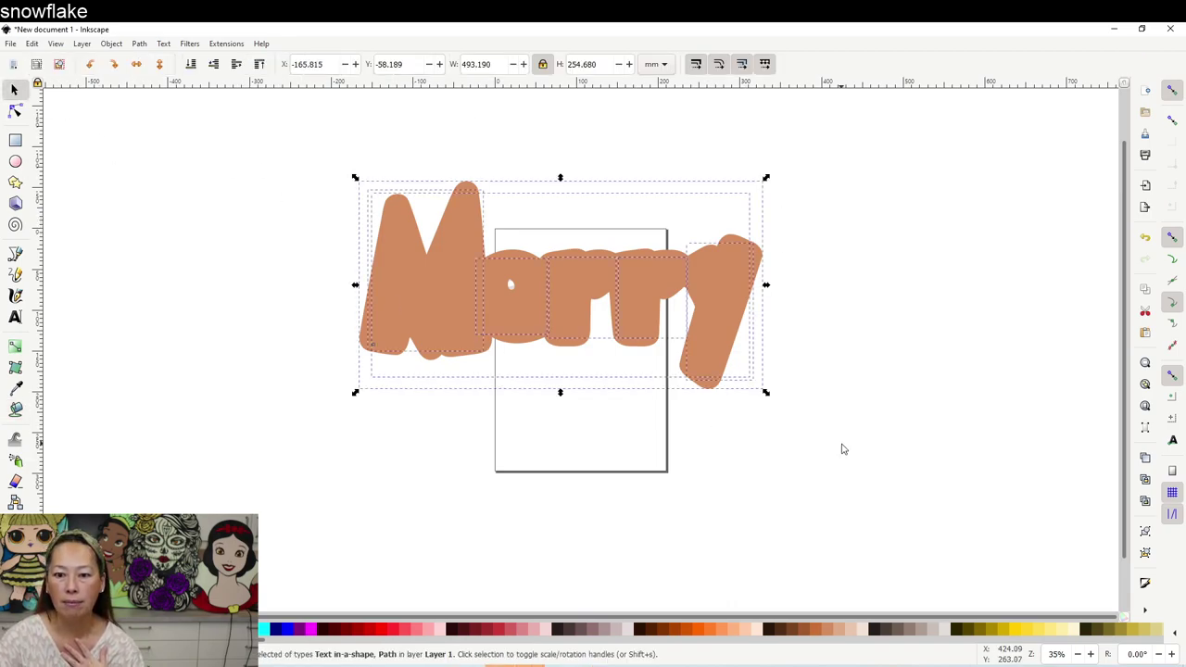
left_click(139, 44)
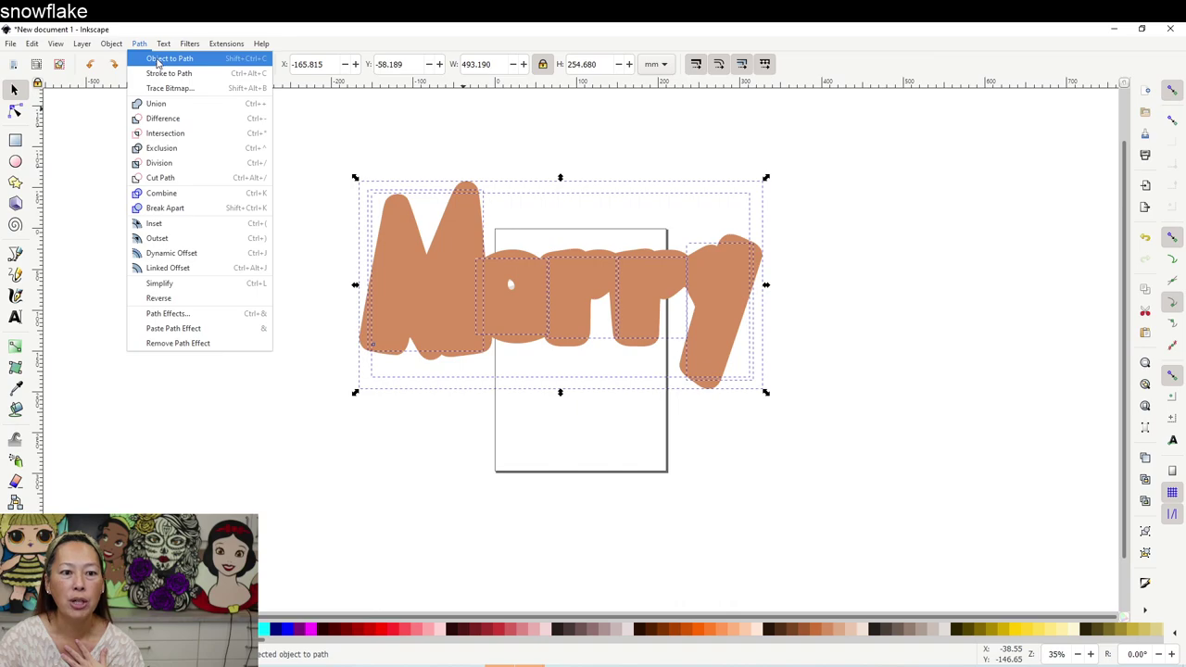
left_click(159, 60)
- Save the drawing to the Desktop as an Inkscape SVG named "Merry offset inkscape"
left_click(10, 45)
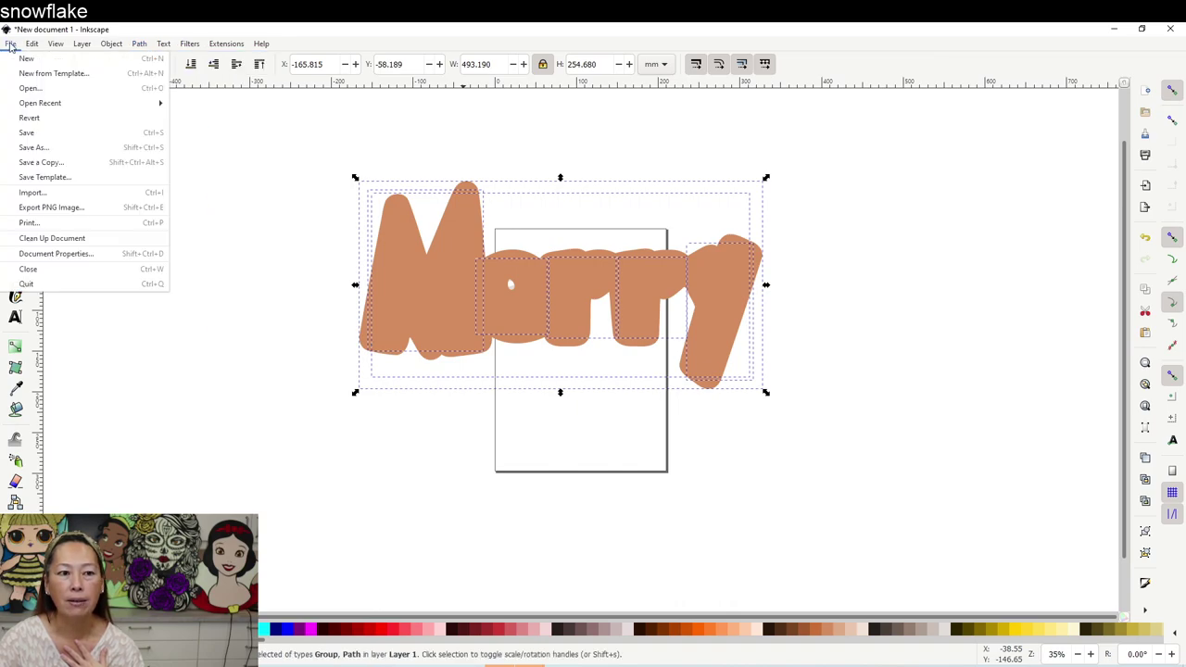
left_click(28, 146)
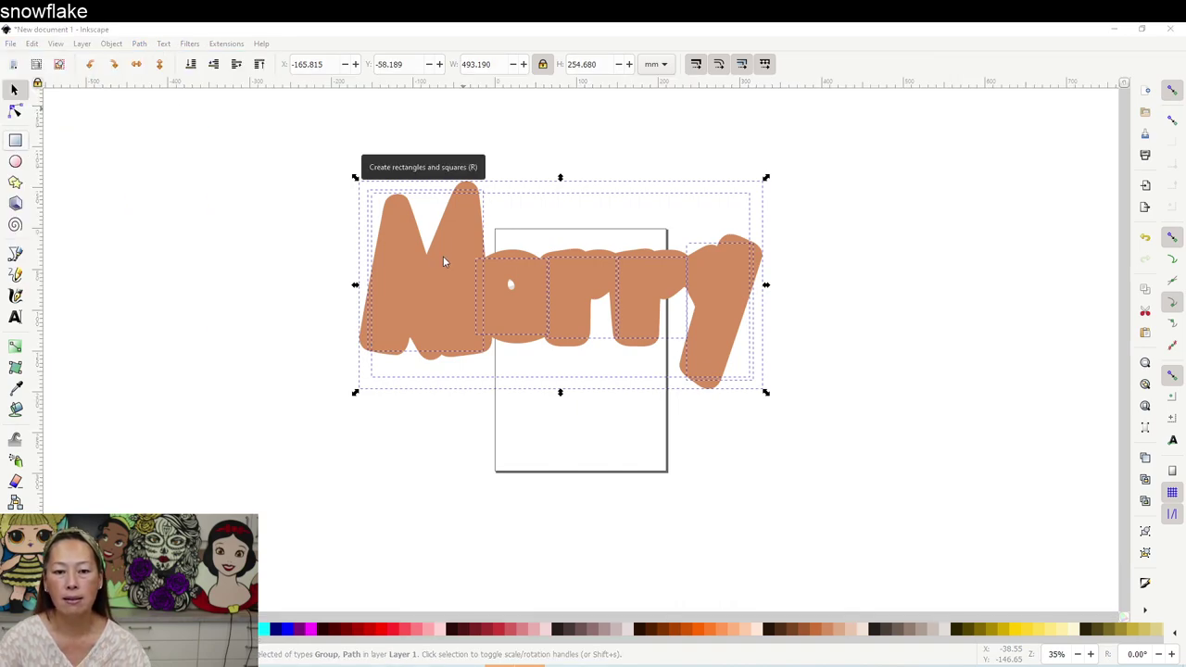
type("Merry of")
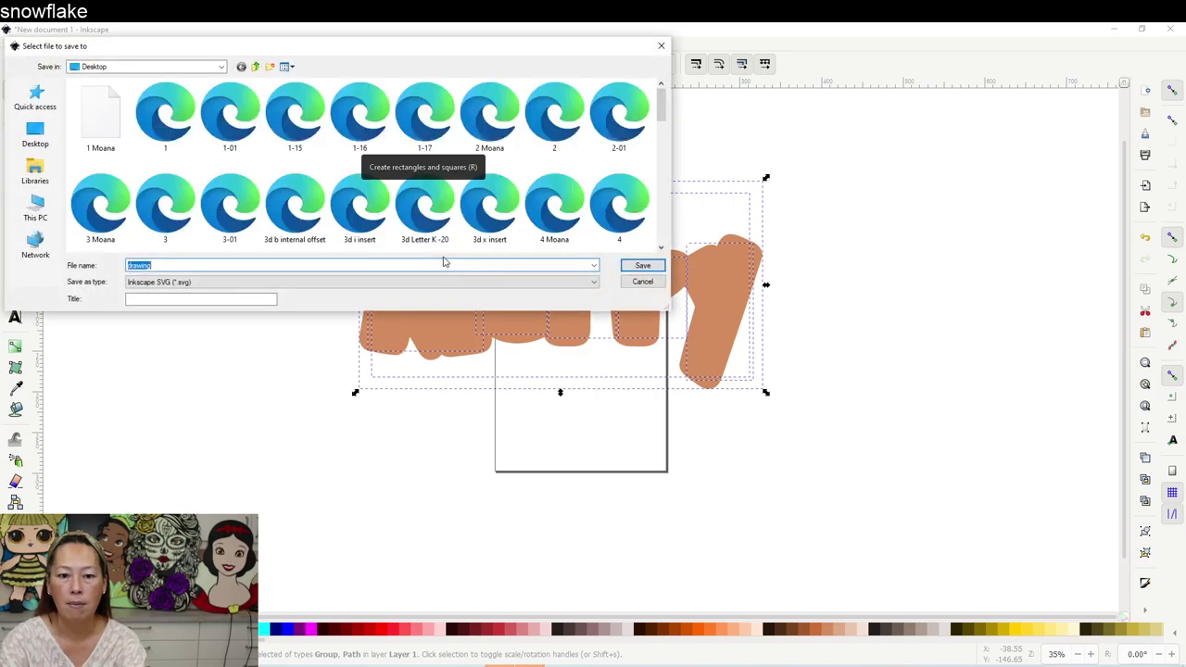
type("fse")
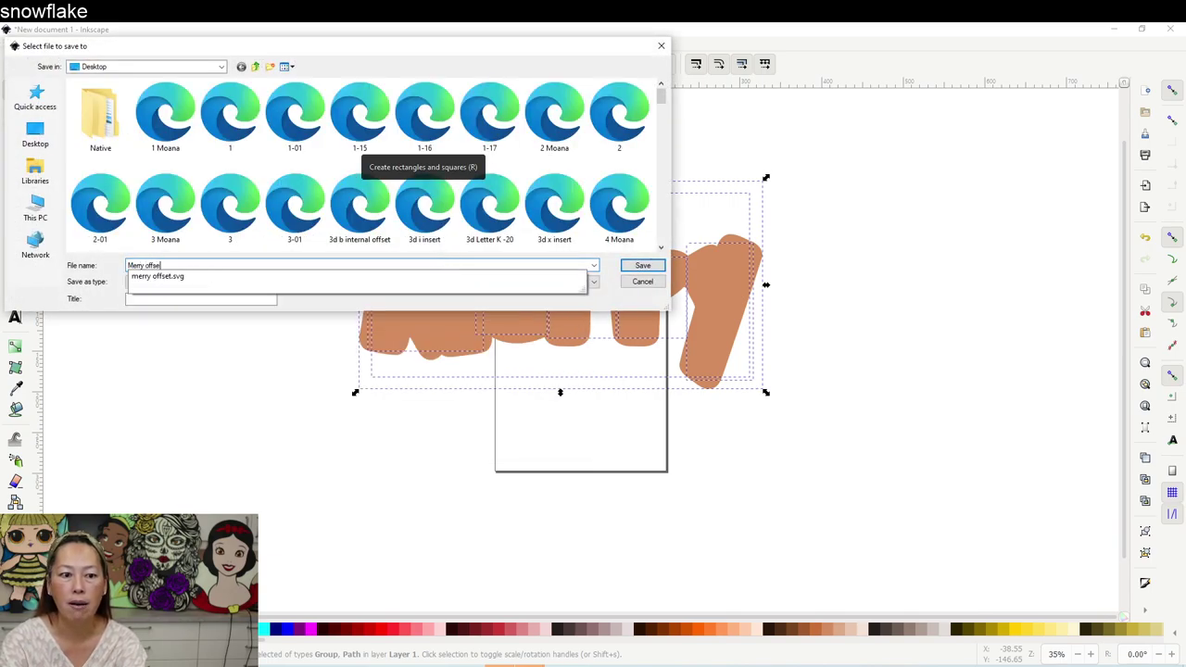
type("t inks")
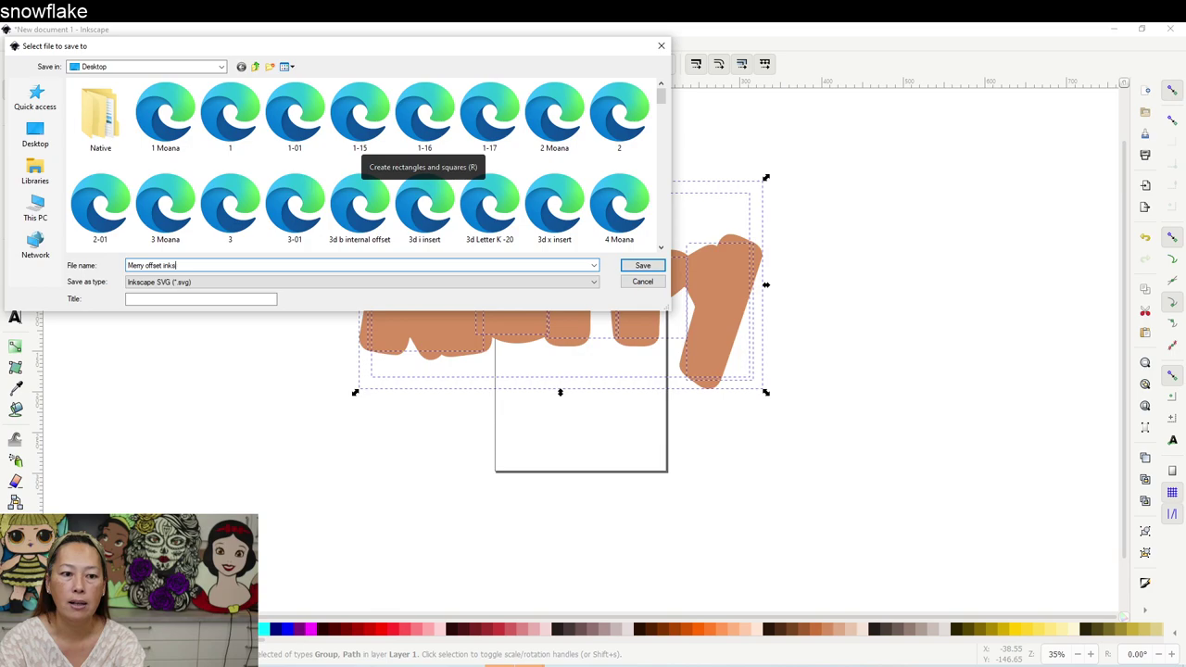
type("cape")
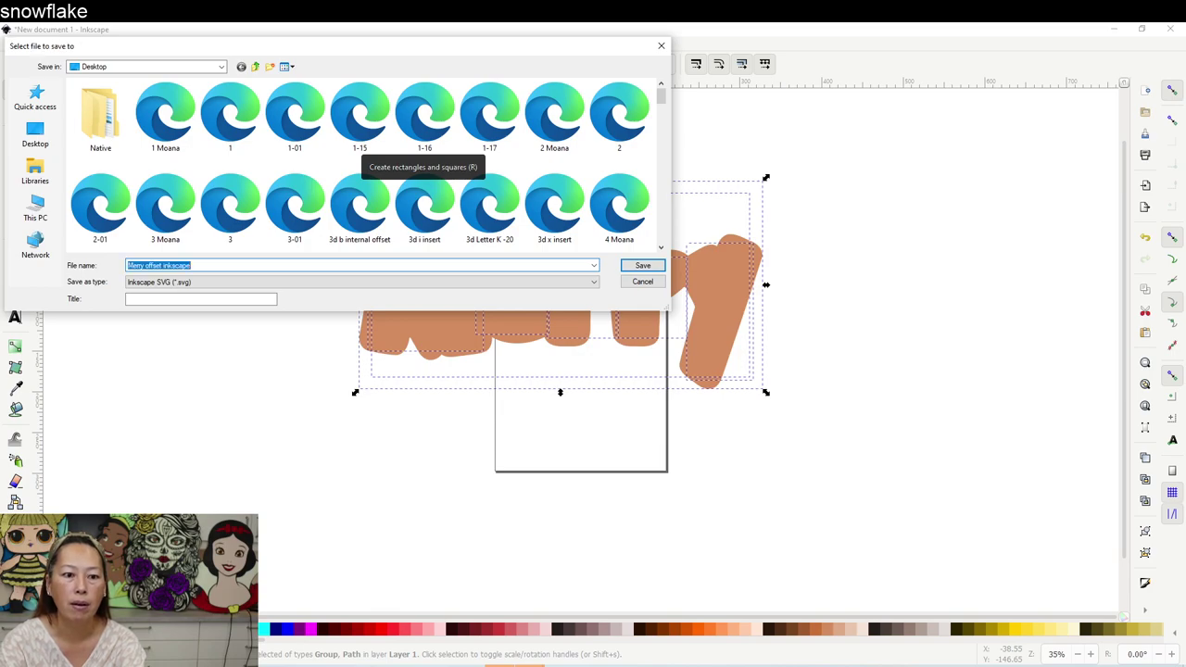
key("Return")
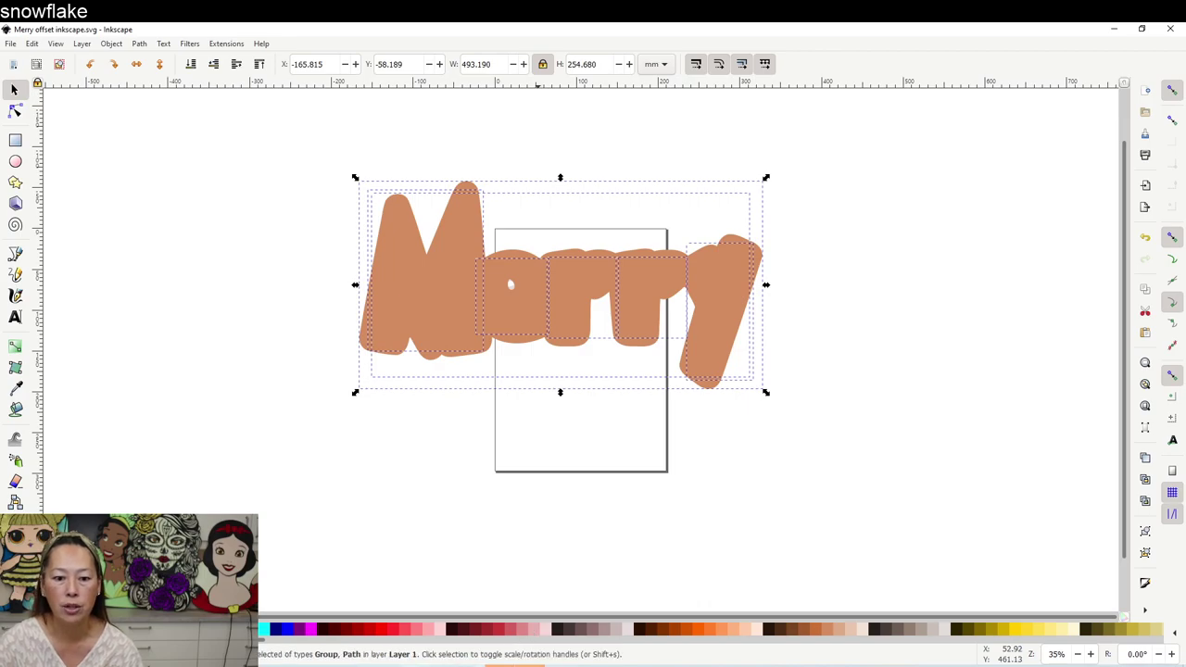
- Switch to Cricut Design Space, delete the red "Merry Grinchmas" group and move the red-offset Grinch hand group between the two trees
mouse_move(389, 660)
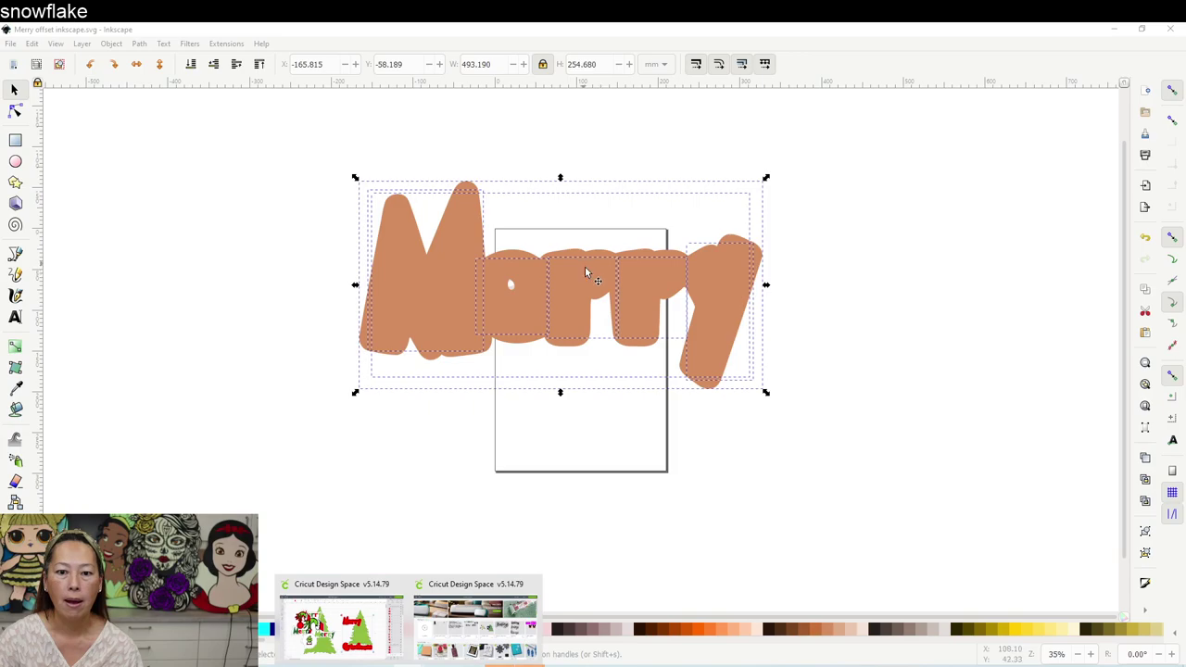
left_click(338, 616)
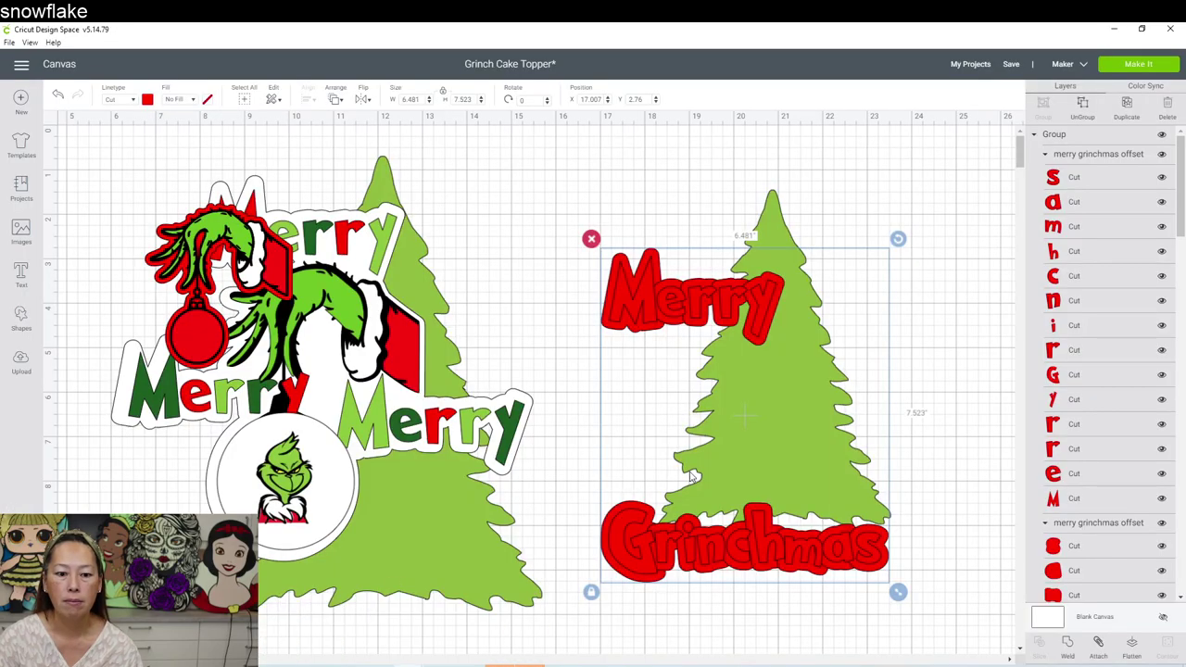
left_click(591, 238)
left_click(220, 242)
left_click_drag(225, 264, 591, 252)
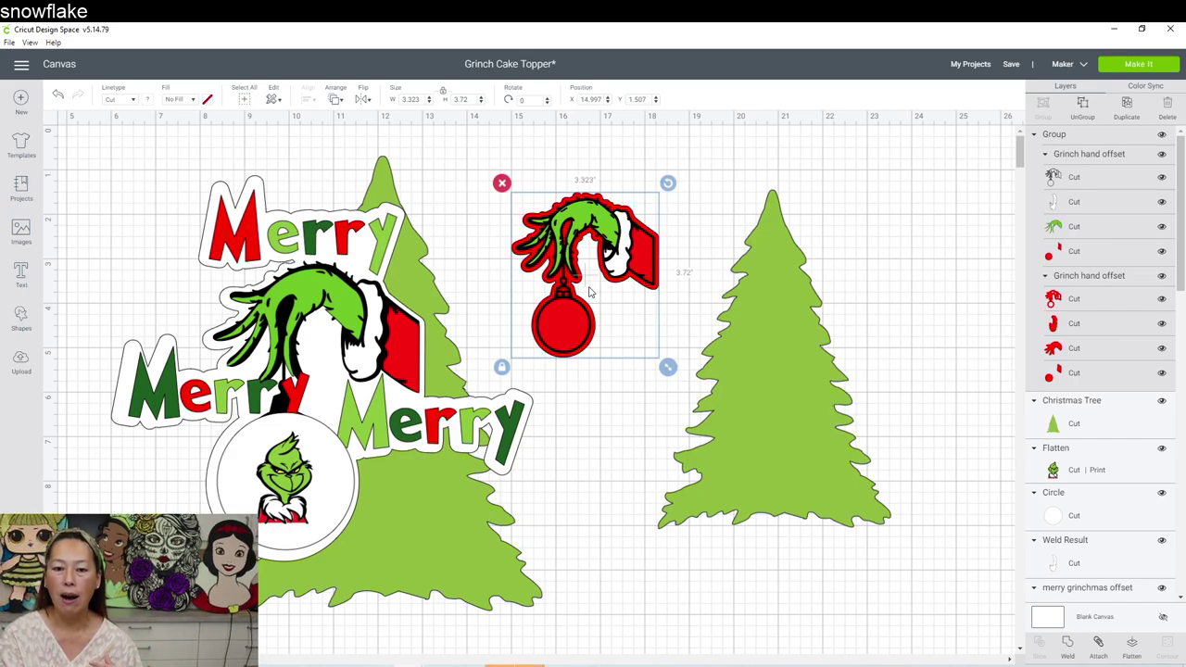
- Upload the file "Merry offset inkscape" from the Desktop and save it to the image library
left_click(21, 362)
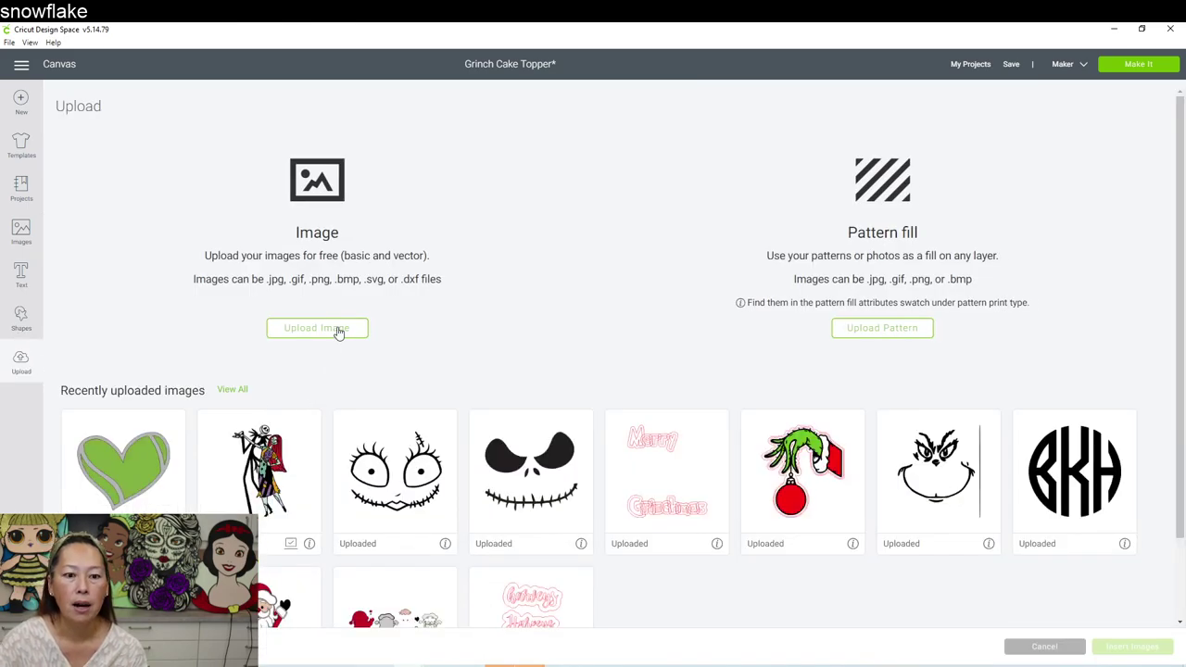
left_click(339, 332)
left_click(596, 355)
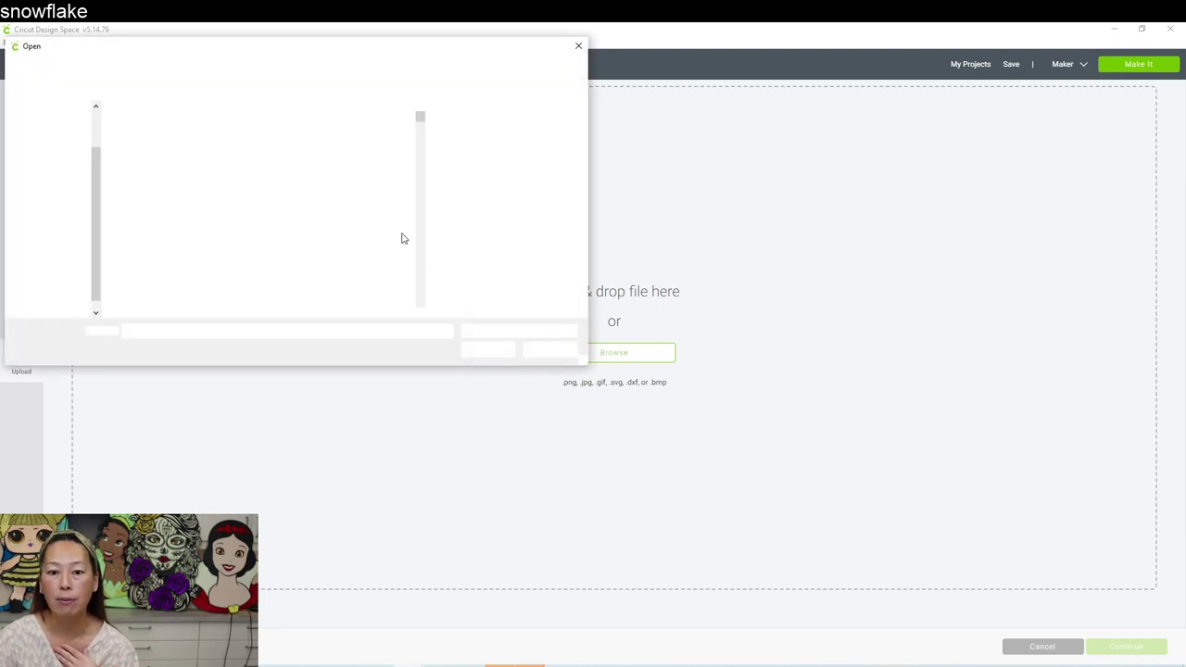
scroll(270, 199, "down", 5)
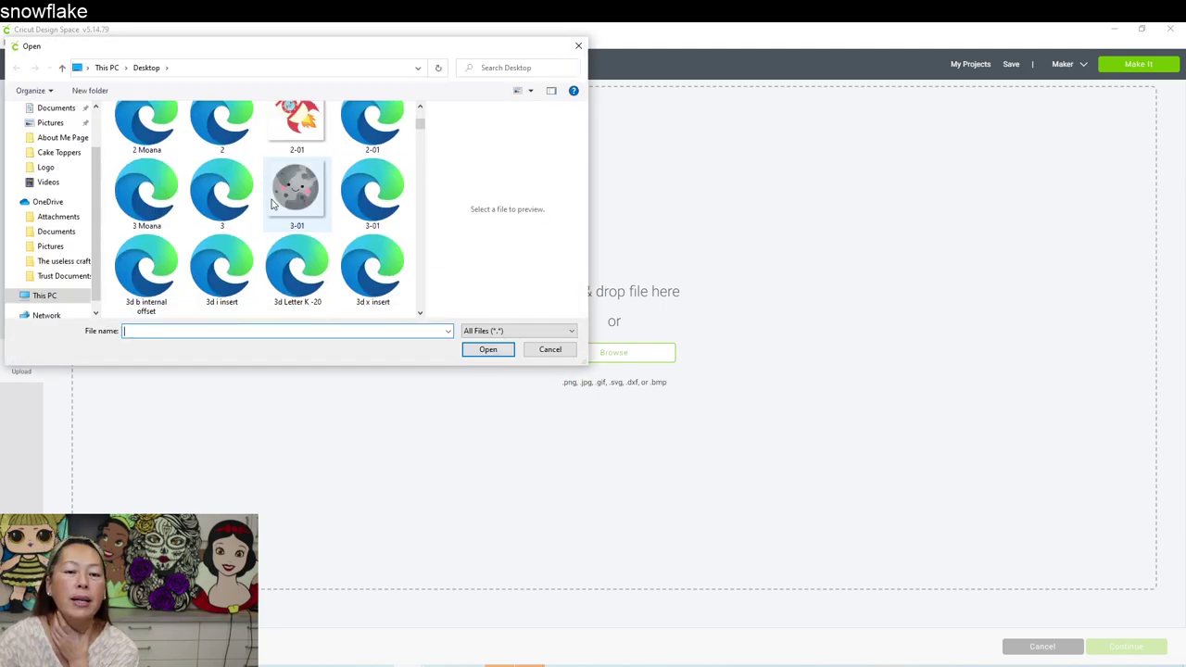
scroll(272, 219, "down", 5)
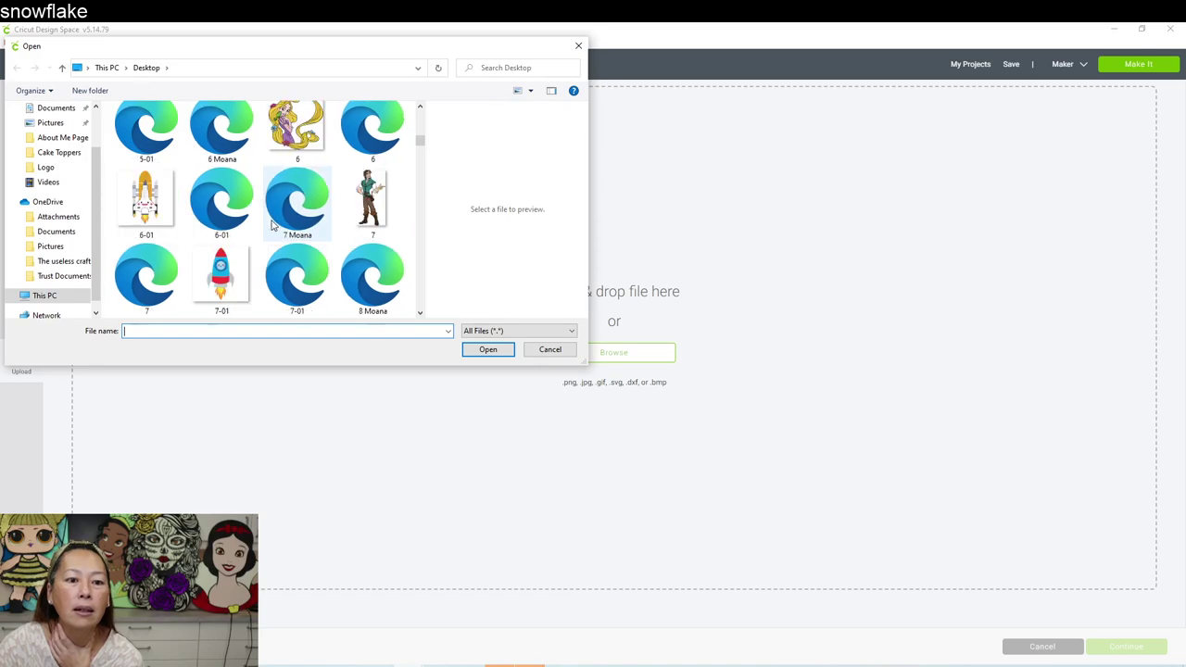
scroll(273, 224, "down", 10)
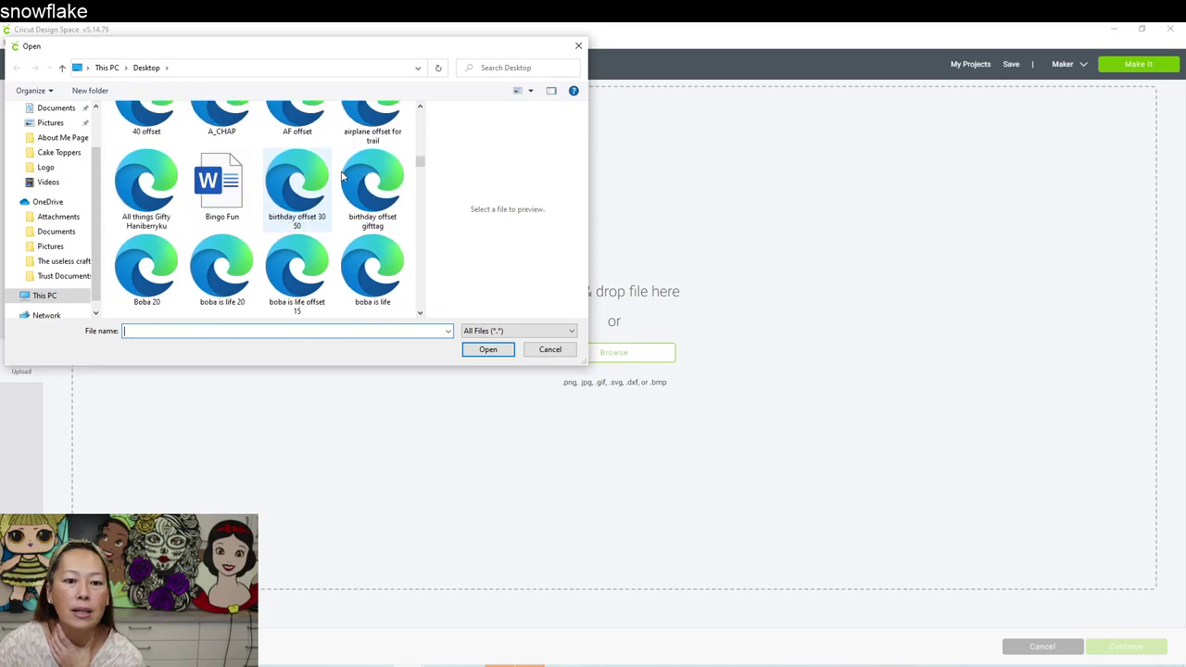
left_click_drag(423, 172, 424, 246)
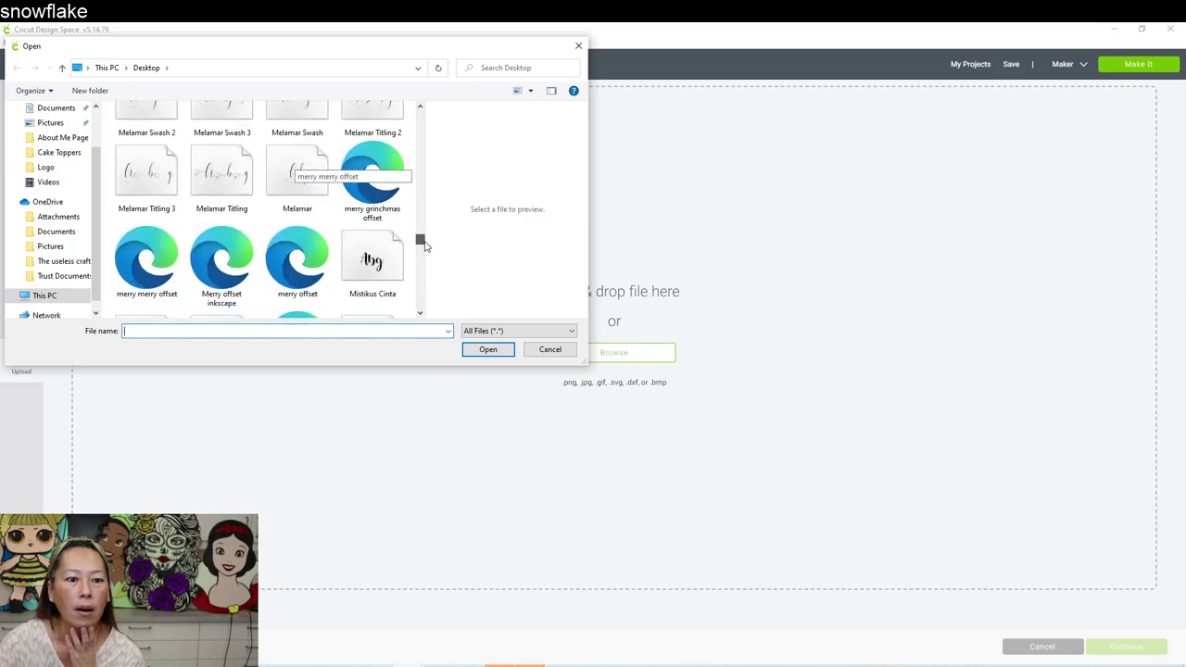
left_click(220, 266)
double_click(220, 266)
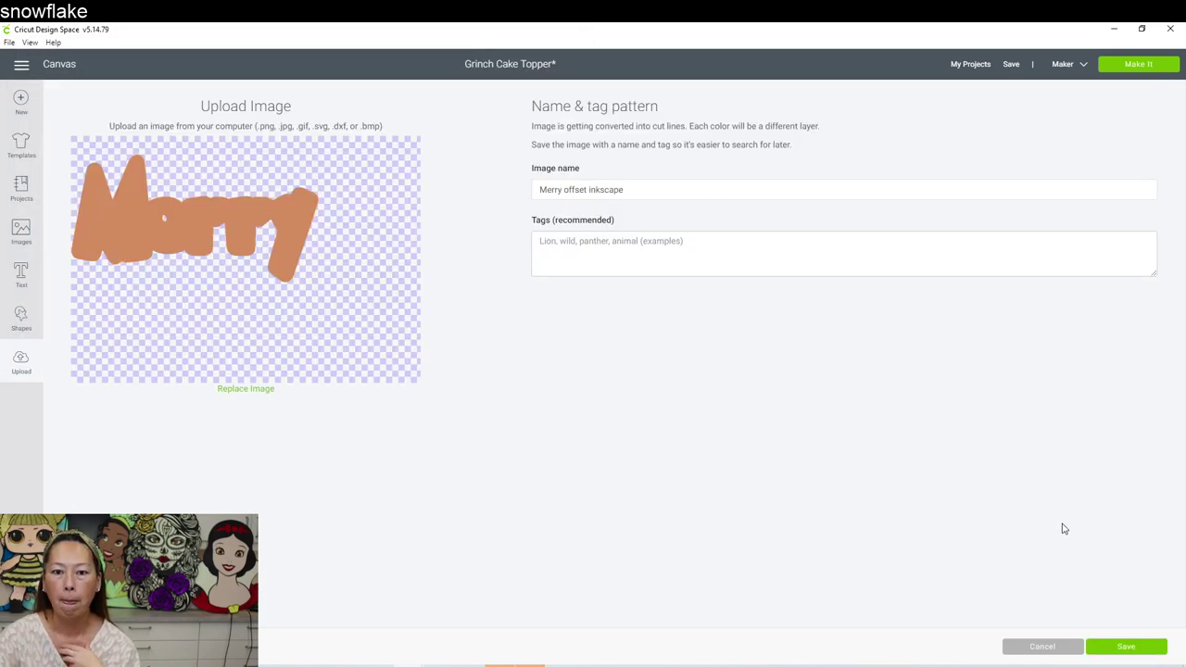
left_click(1126, 645)
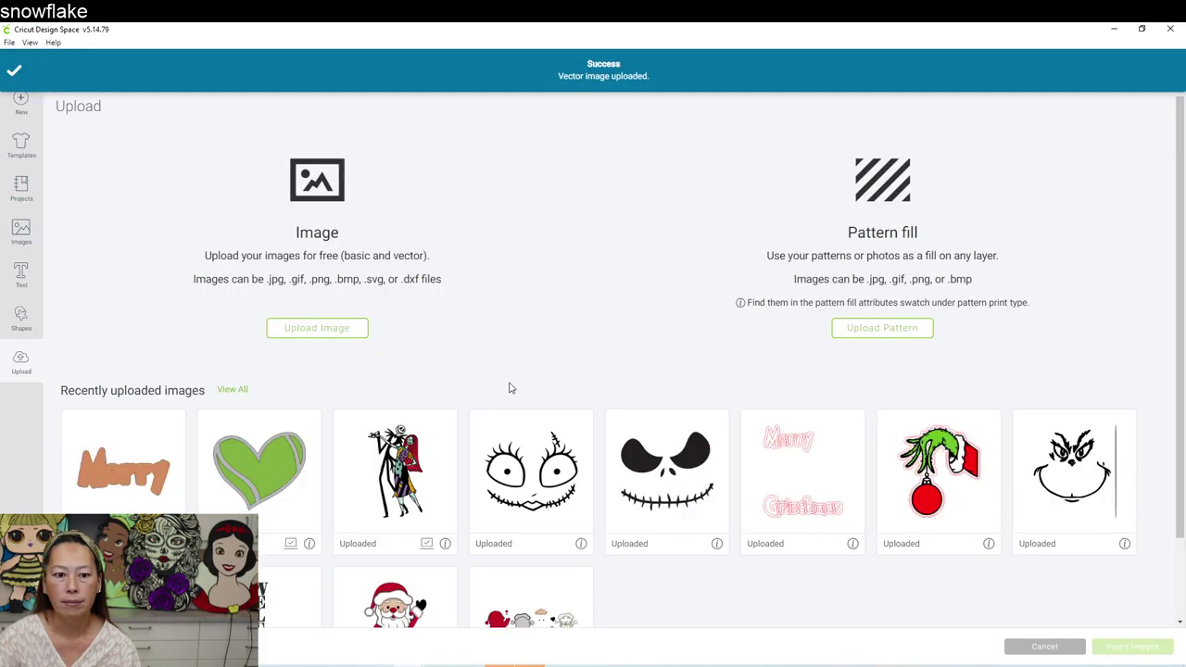
- Insert the uploaded "Merry" image, place it on the empty canvas beyond the second tree and ungroup it
left_click(127, 491)
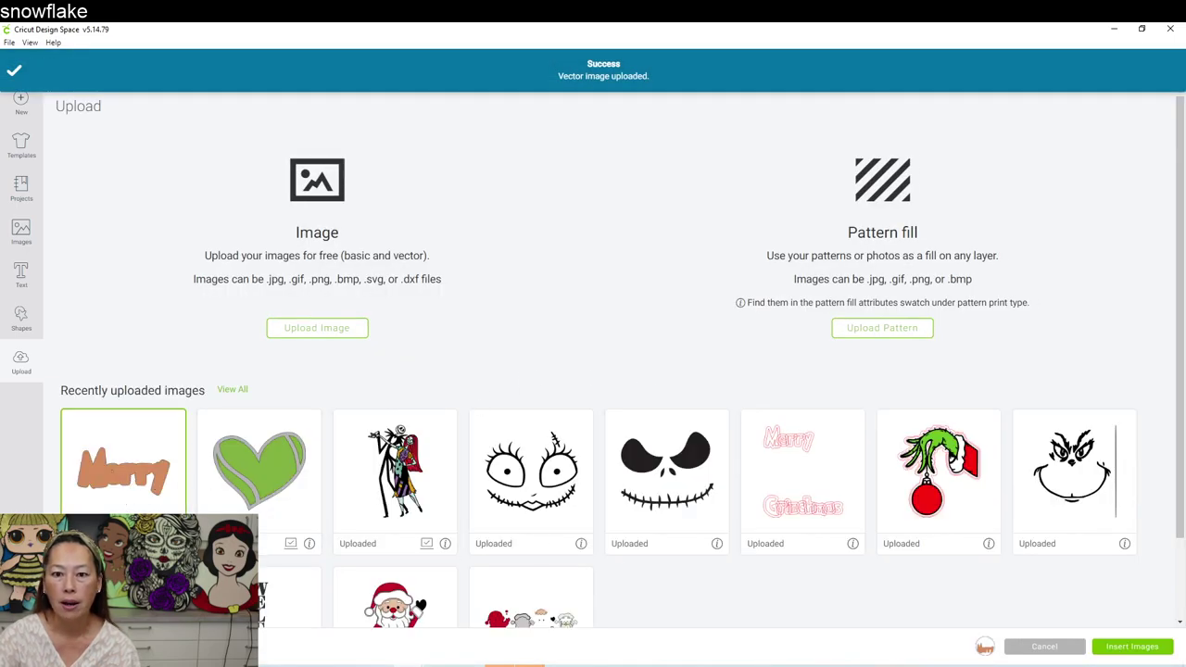
left_click(1132, 646)
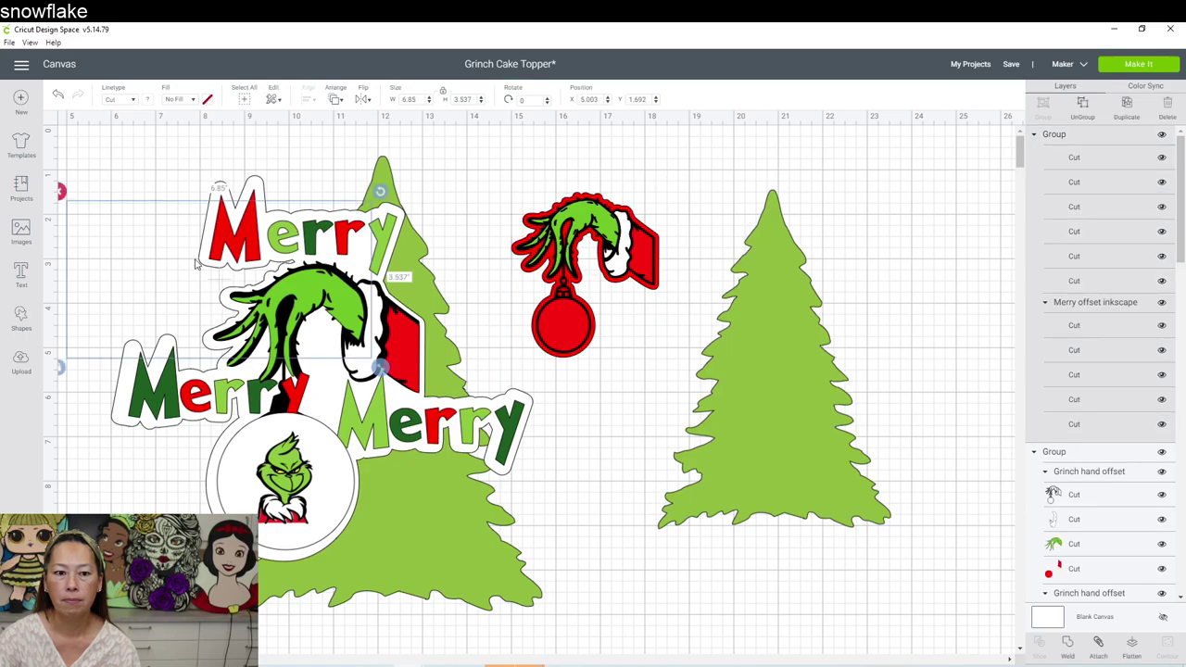
left_click_drag(181, 278, 574, 275)
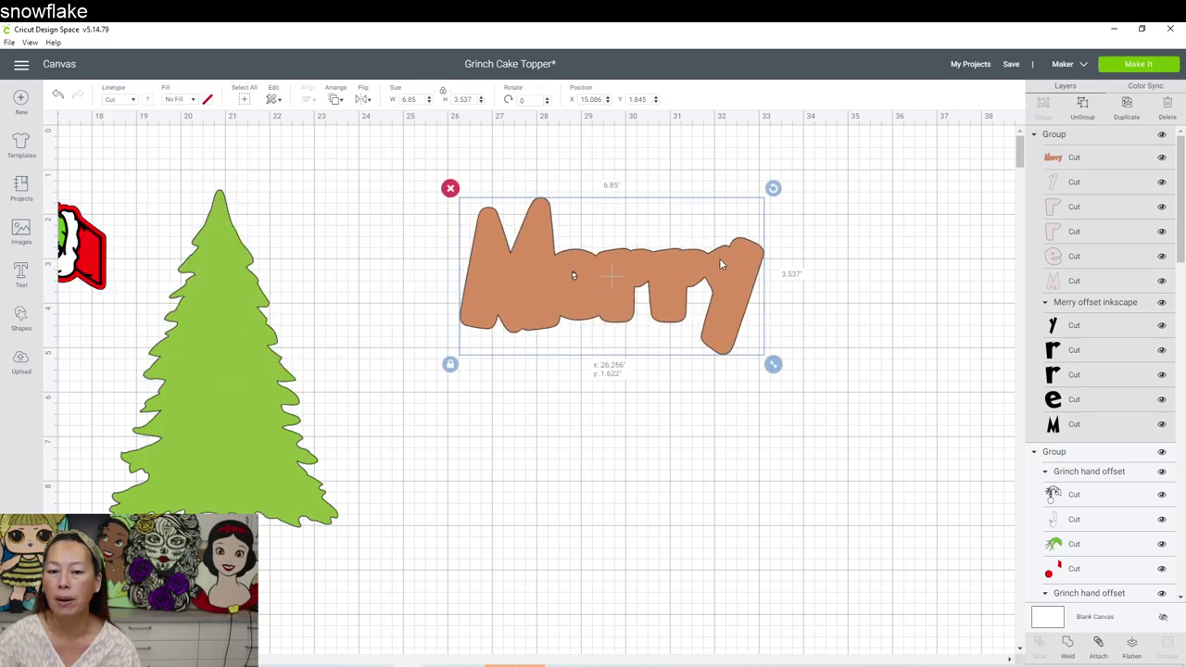
left_click(1082, 104)
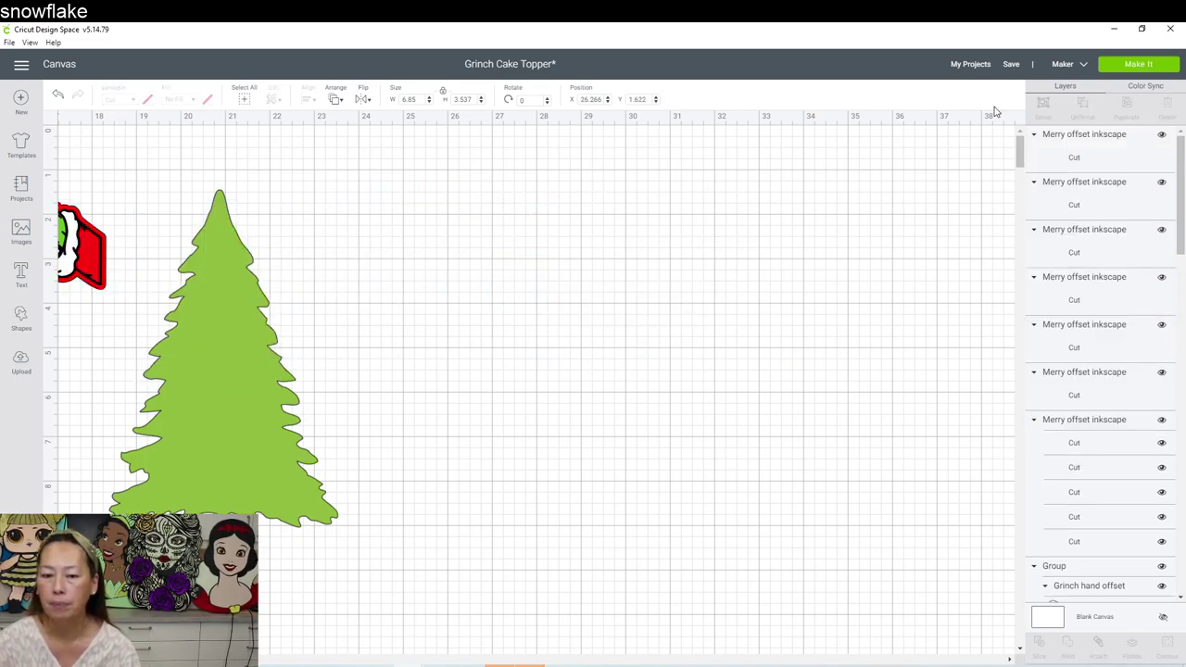
- Move the brown "Merry" offset below the pale letters and hide its small inner cutout with Contour
left_click(618, 266)
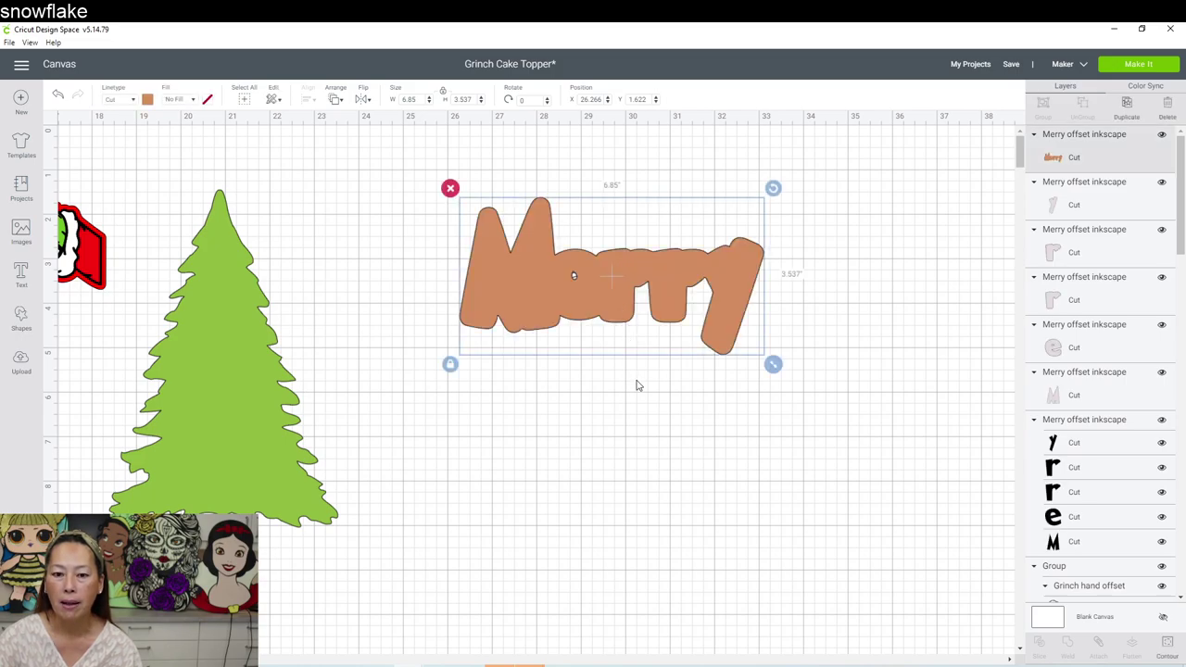
left_click_drag(592, 331, 606, 462)
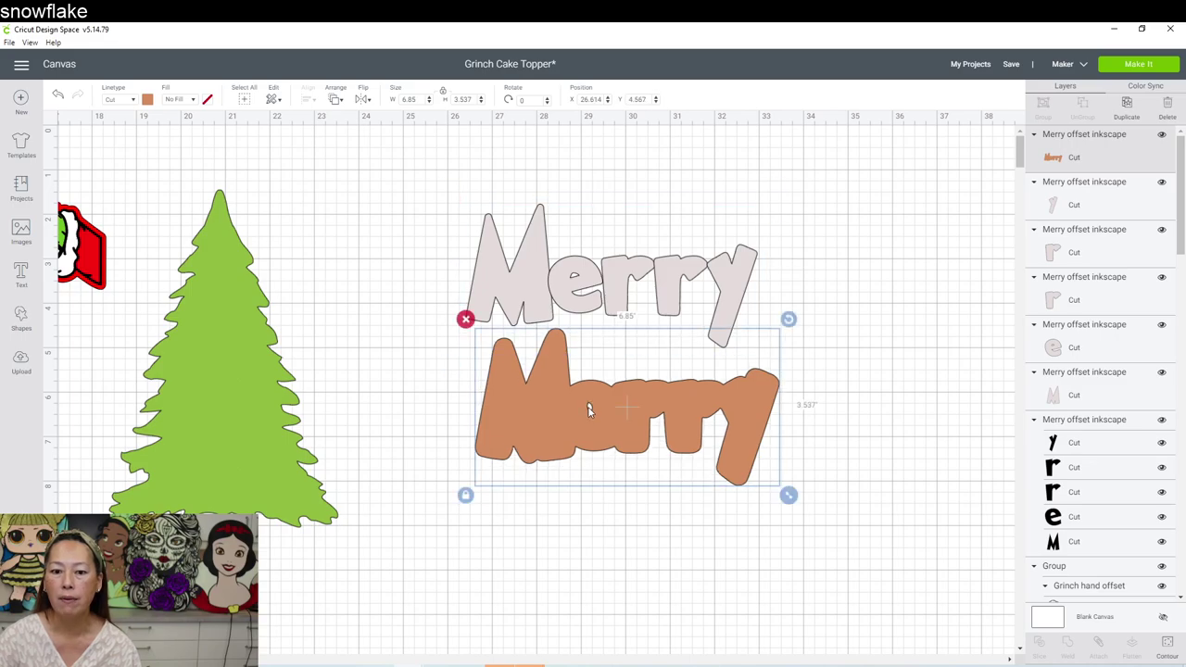
left_click(1168, 647)
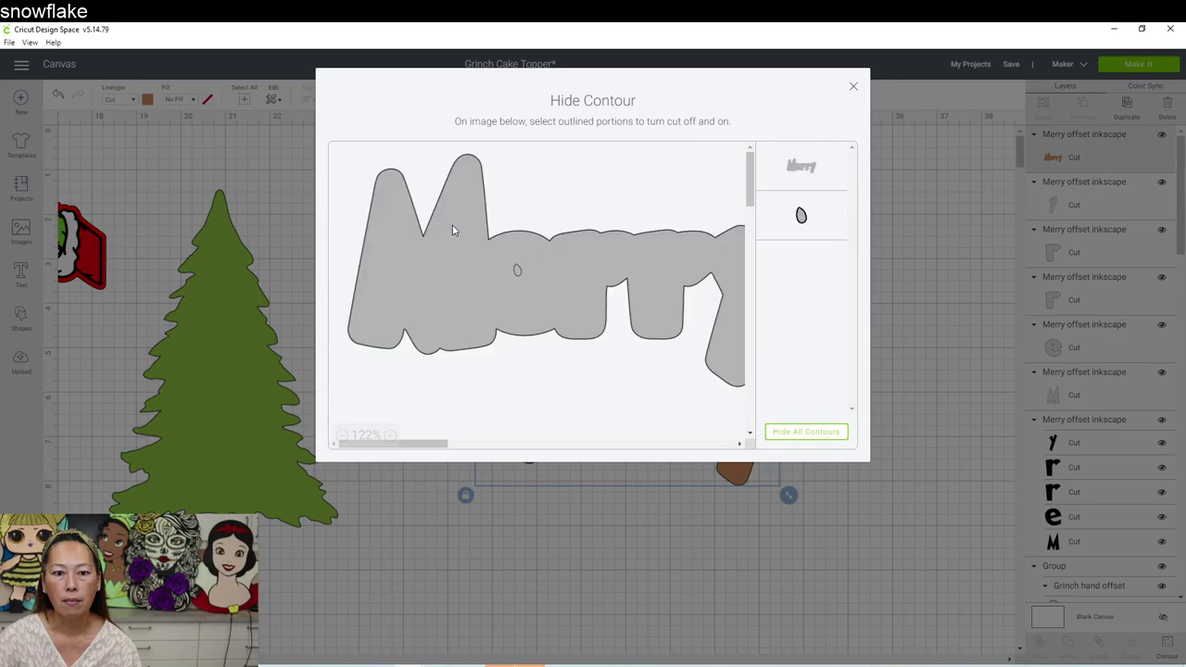
left_click(854, 88)
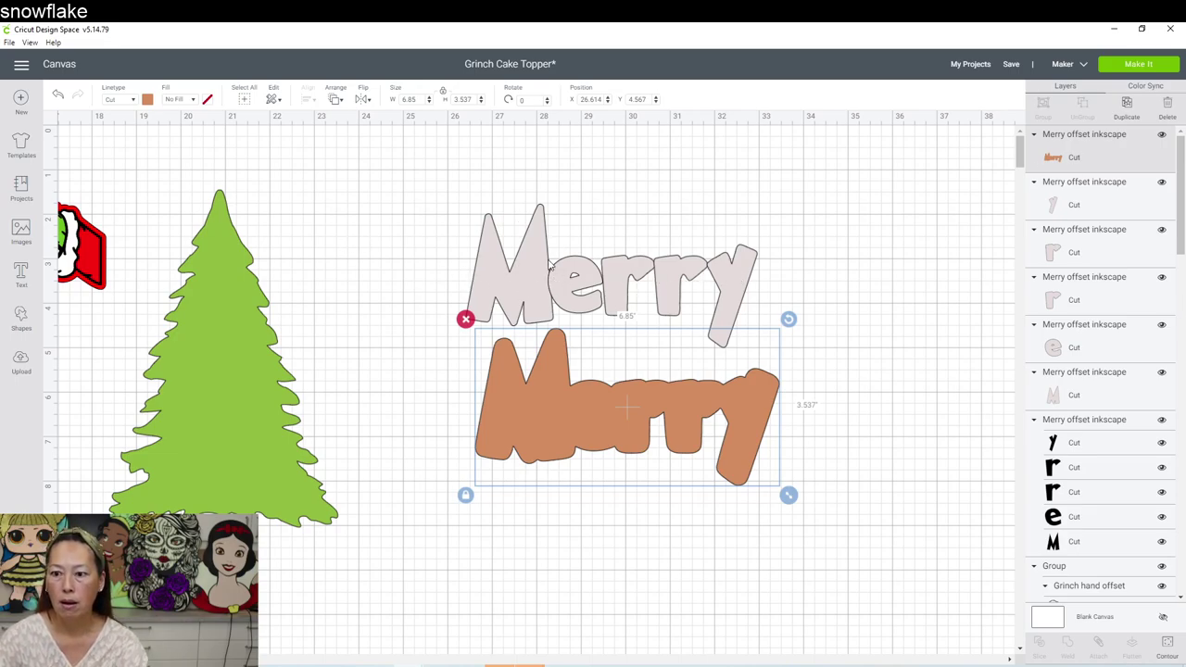
- Weld the five pale pink letter offsets into one layer and place it on top of the brown offset
left_click(1063, 210)
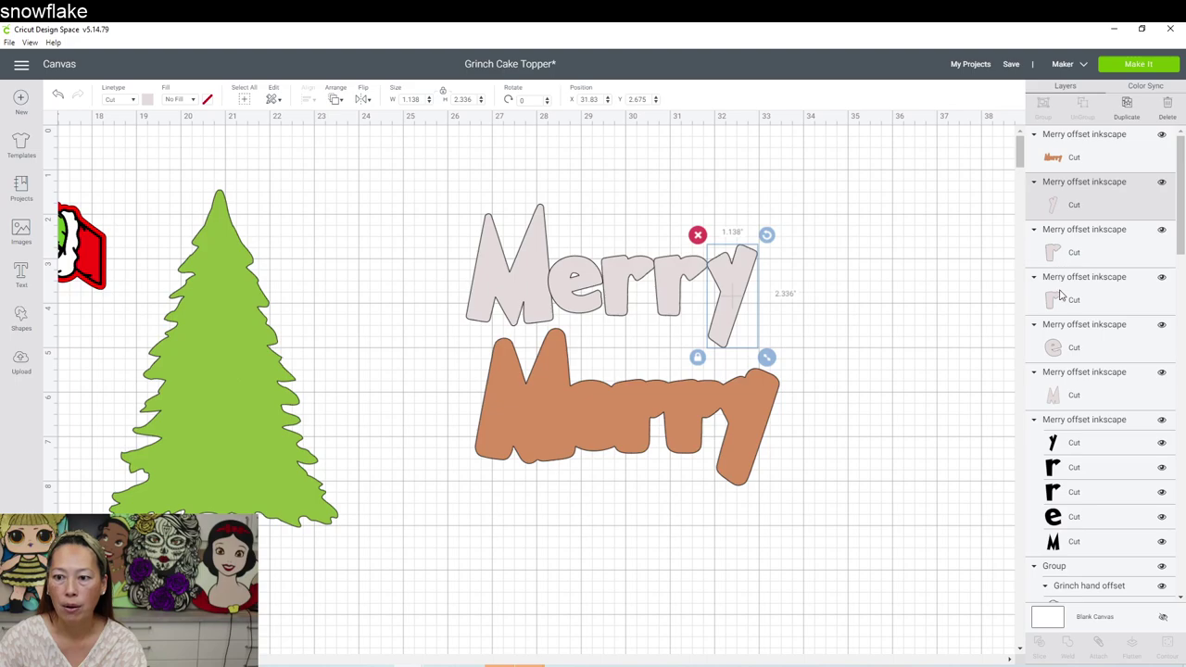
left_click(1073, 391, "shift")
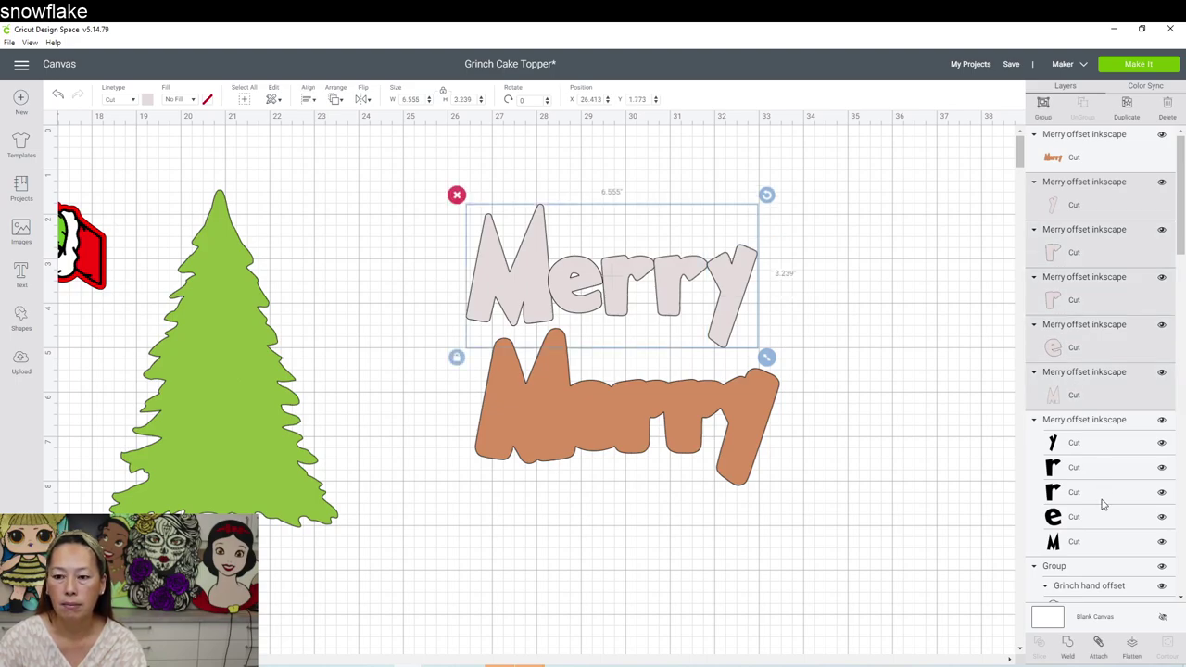
left_click(1067, 643)
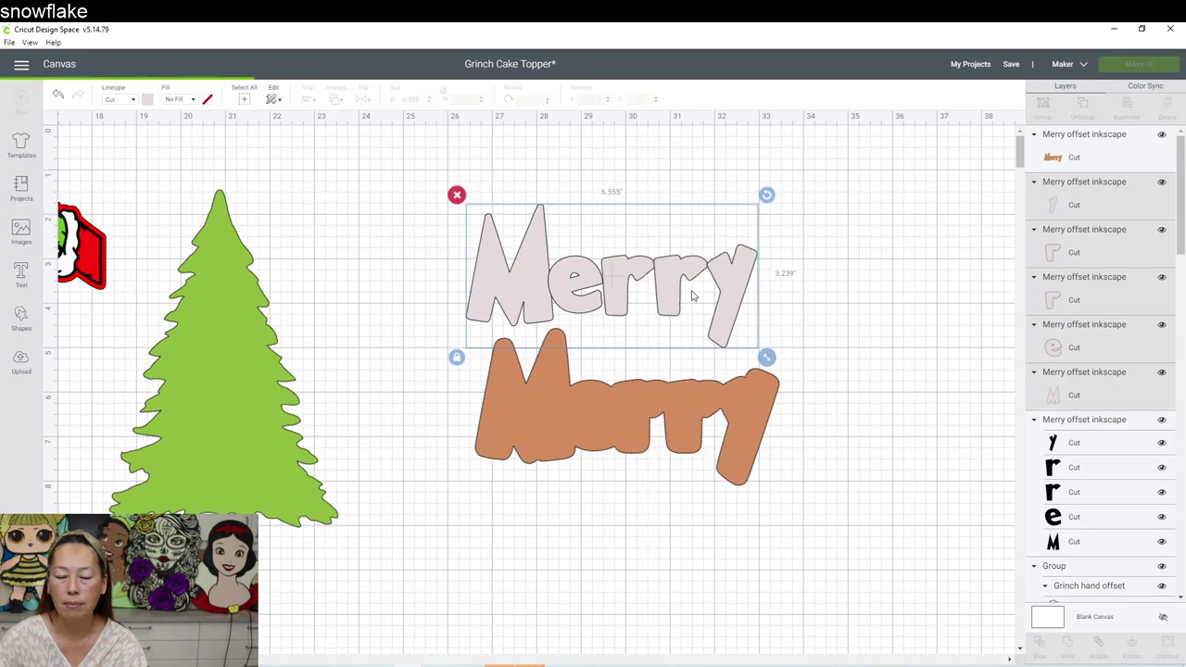
left_click_drag(683, 295, 697, 418)
- Select the "M" layer within the black "Merry" lettering
left_click(535, 263)
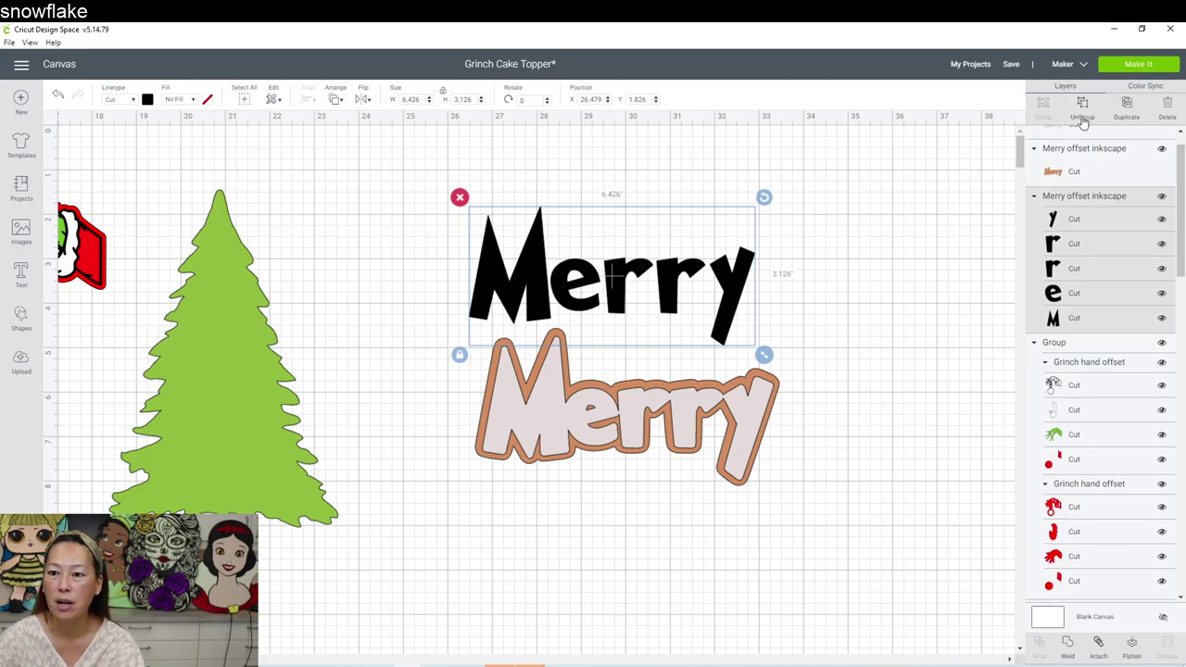
left_click(1073, 320)
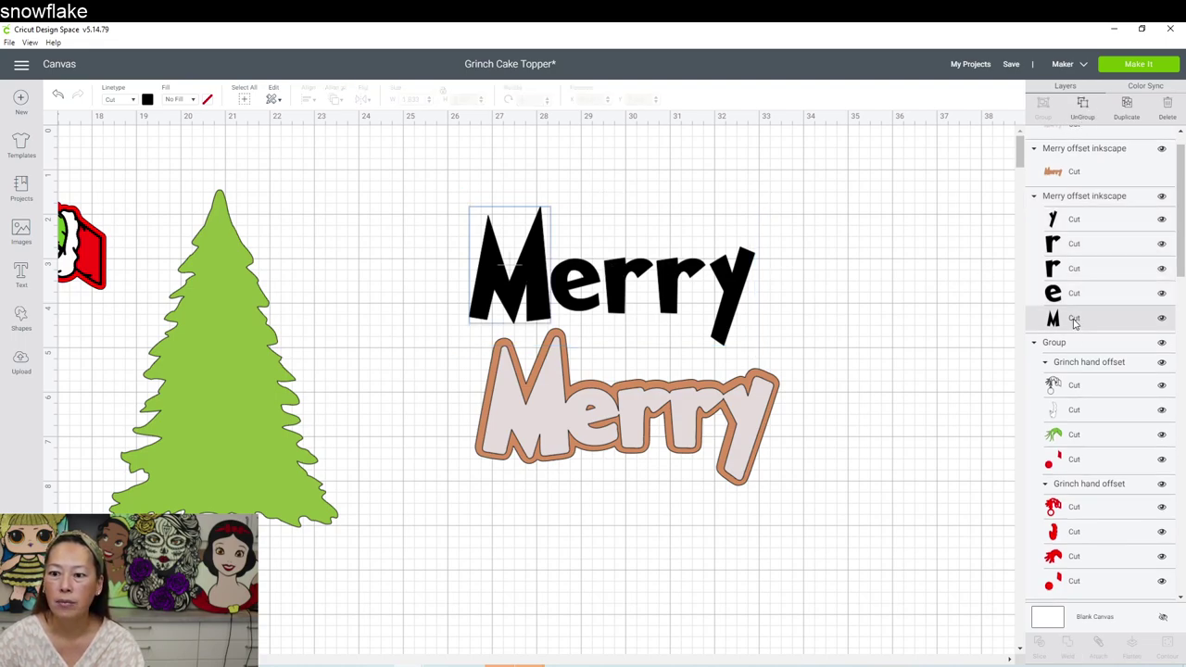